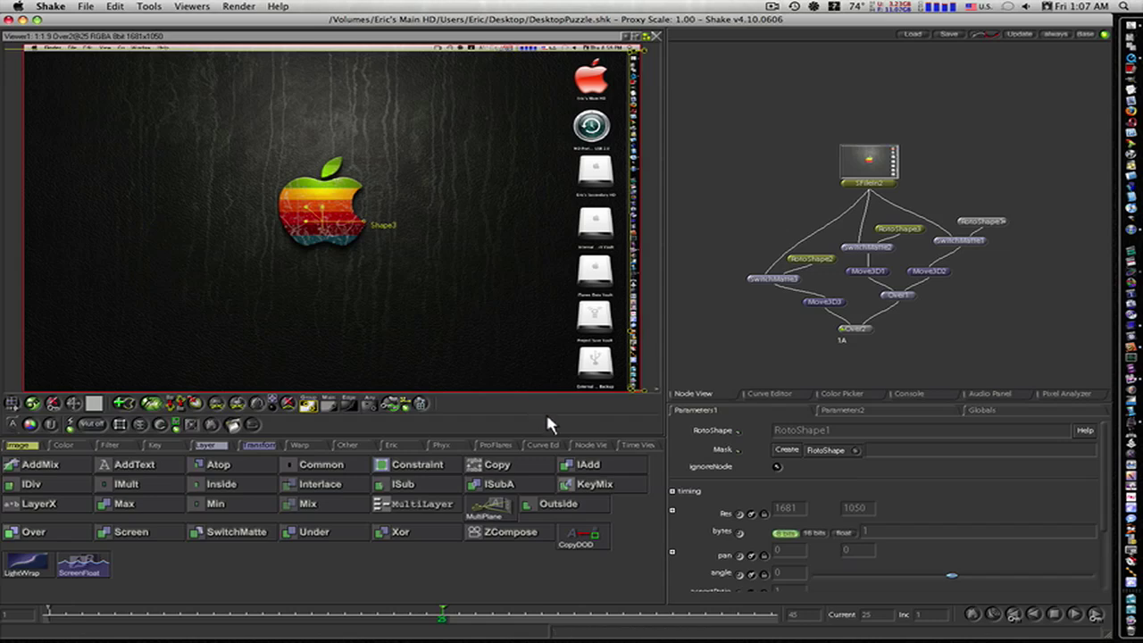
Return to the compositing workspace from the desktop spaces overview and play the Over2 animation
{"action": "key", "text": "F8"}
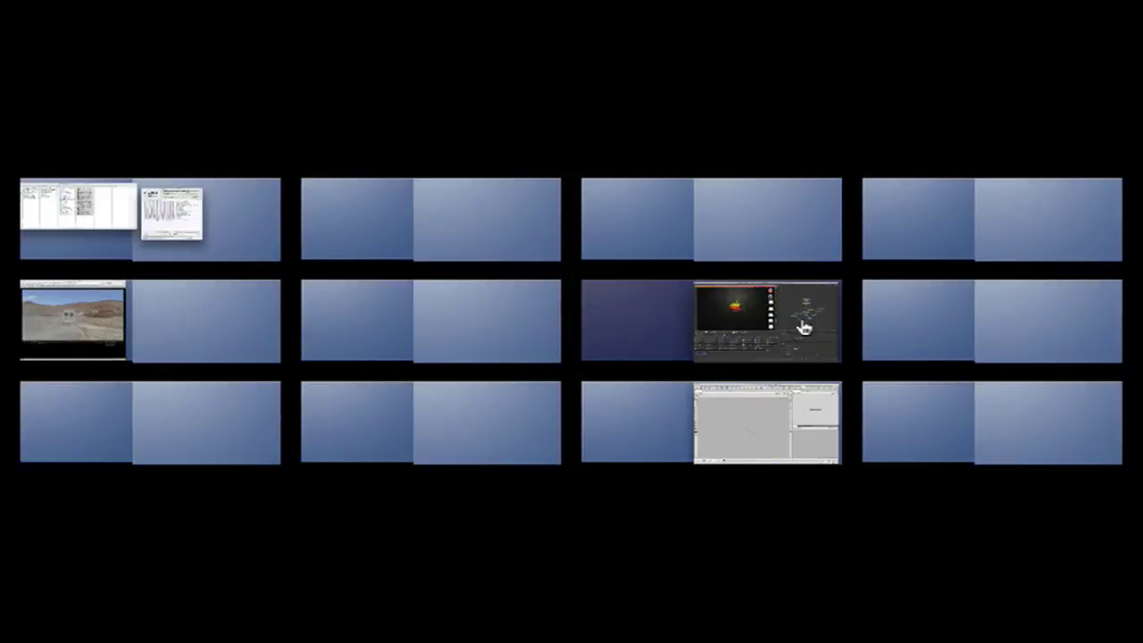
{"action": "left_click", "coordinate": [802, 327]}
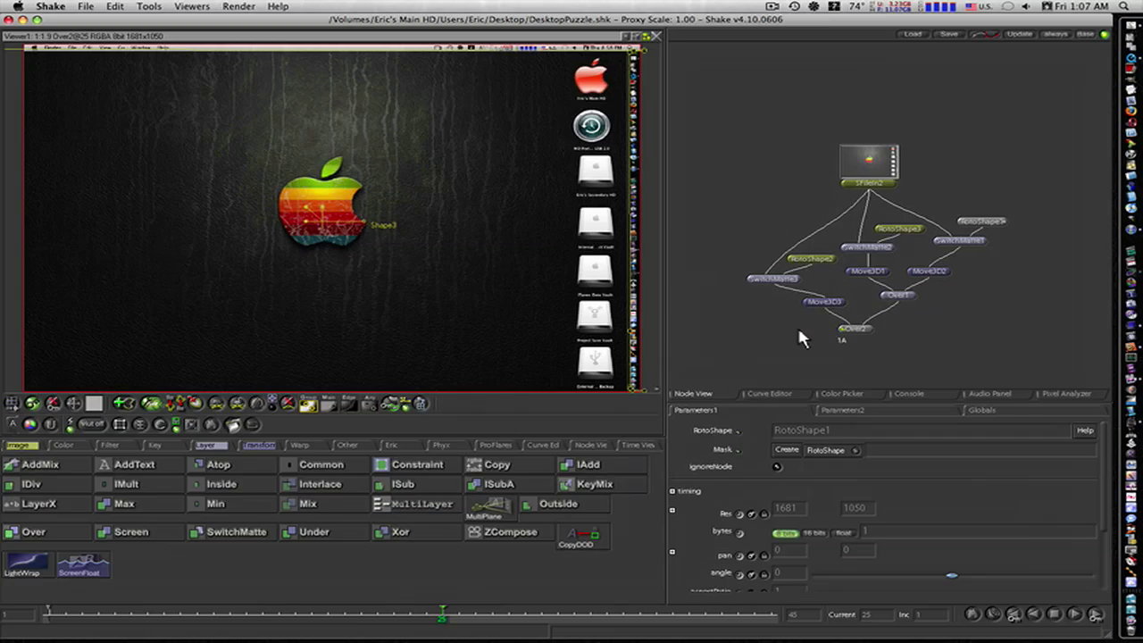
{"action": "left_click", "coordinate": [1076, 616]}
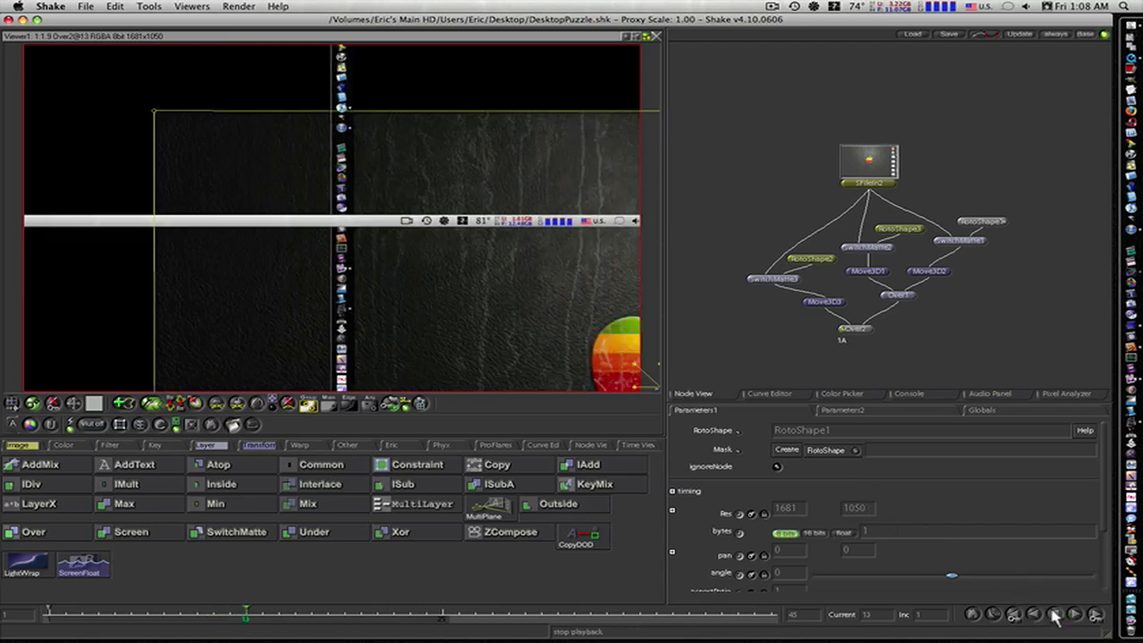
Add a Cache node to the output of the Over2 node
{"action": "left_click", "coordinate": [860, 329]}
{"action": "left_click", "coordinate": [357, 446]}
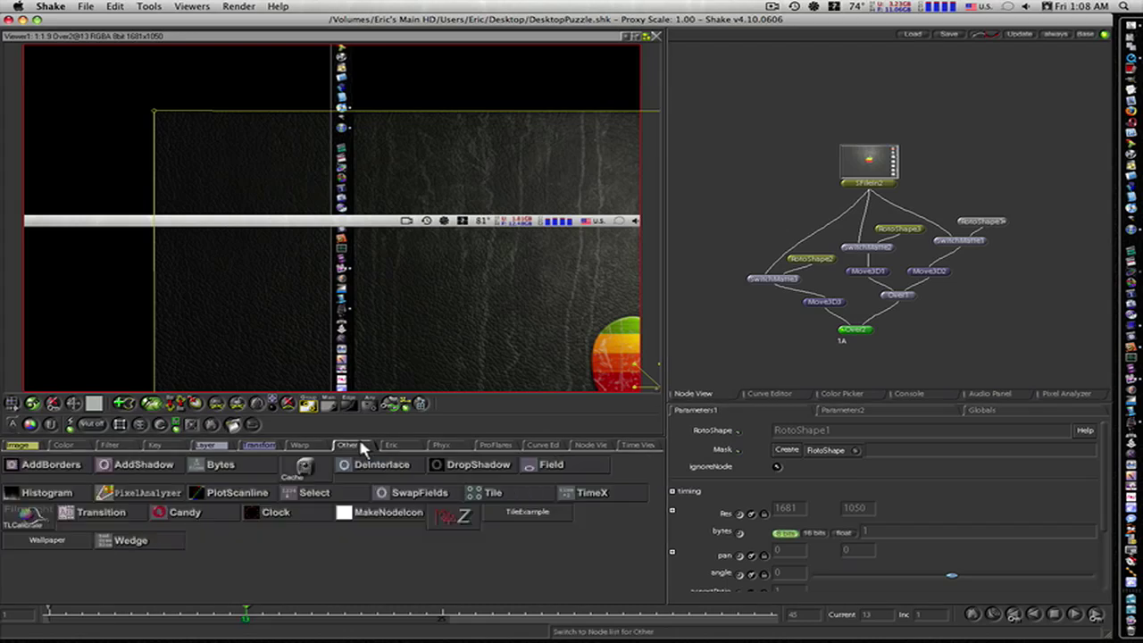
{"action": "left_click", "coordinate": [322, 471]}
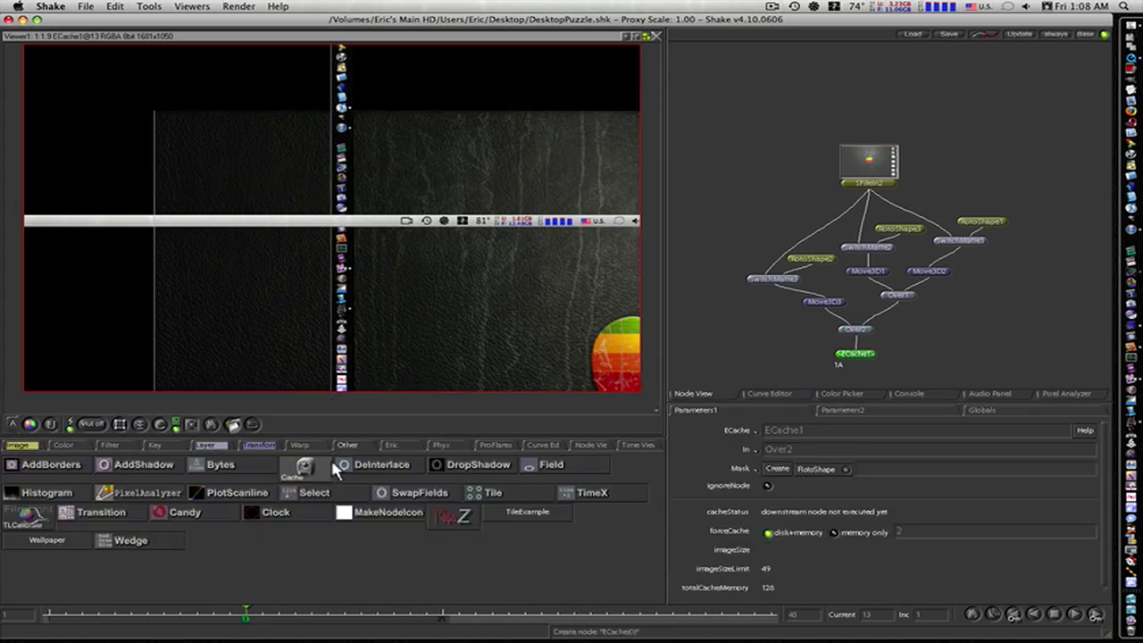
Play the composite through the new Cache node to review the cached desktop animation, and stop playback
{"action": "left_click", "coordinate": [1075, 614]}
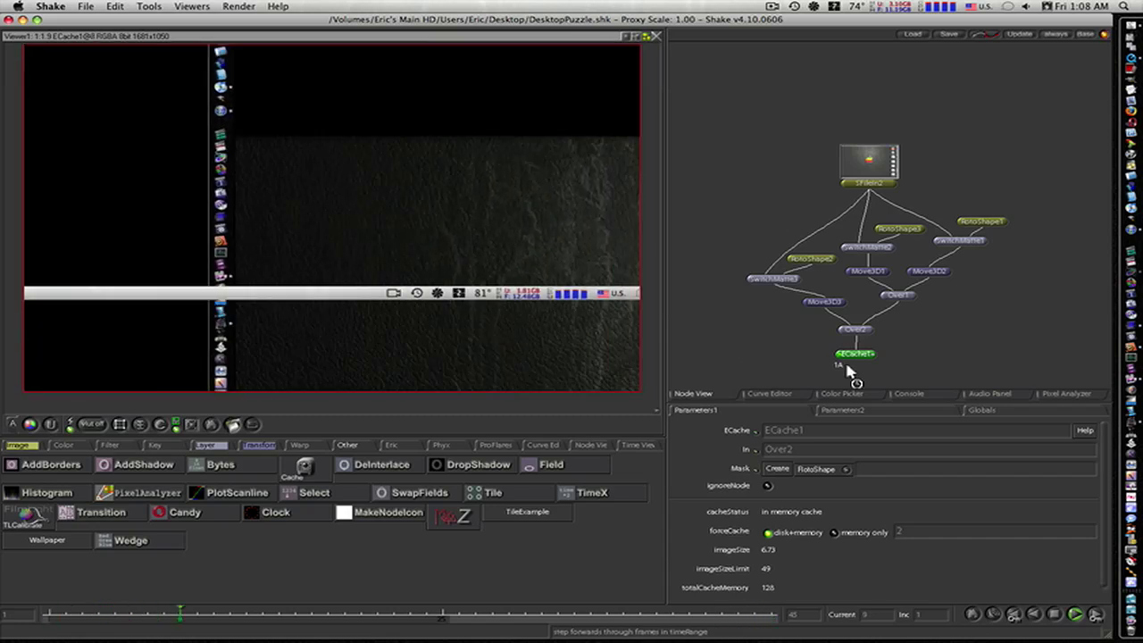
{"action": "left_click", "coordinate": [1069, 618]}
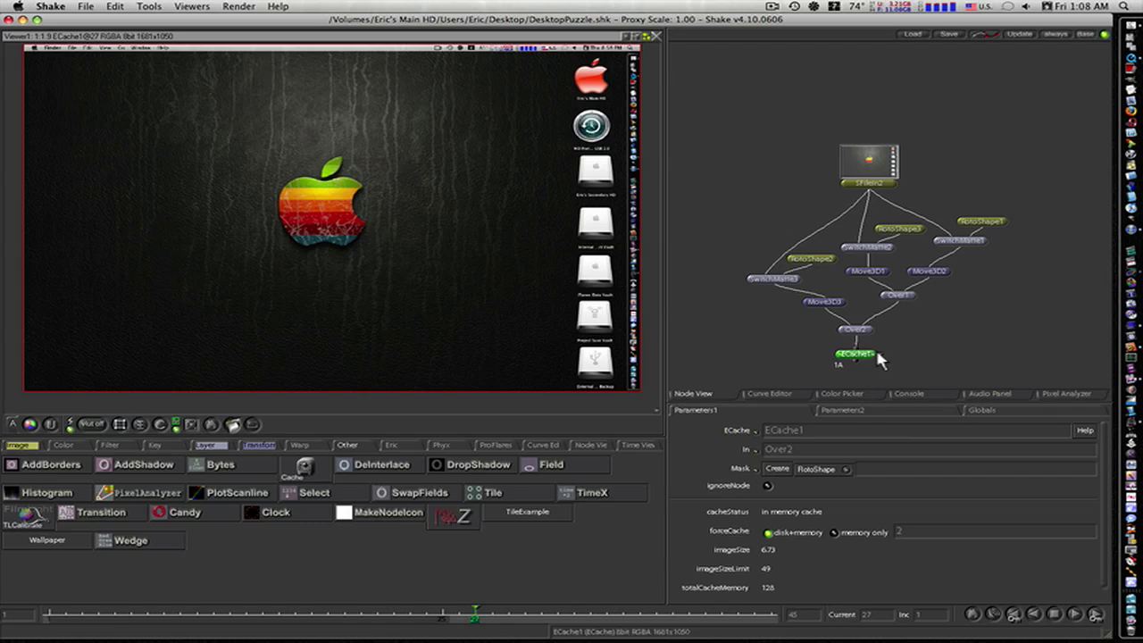
{"action": "scroll", "coordinate": [904, 362], "scroll_direction": "down", "scroll_amount": 5}
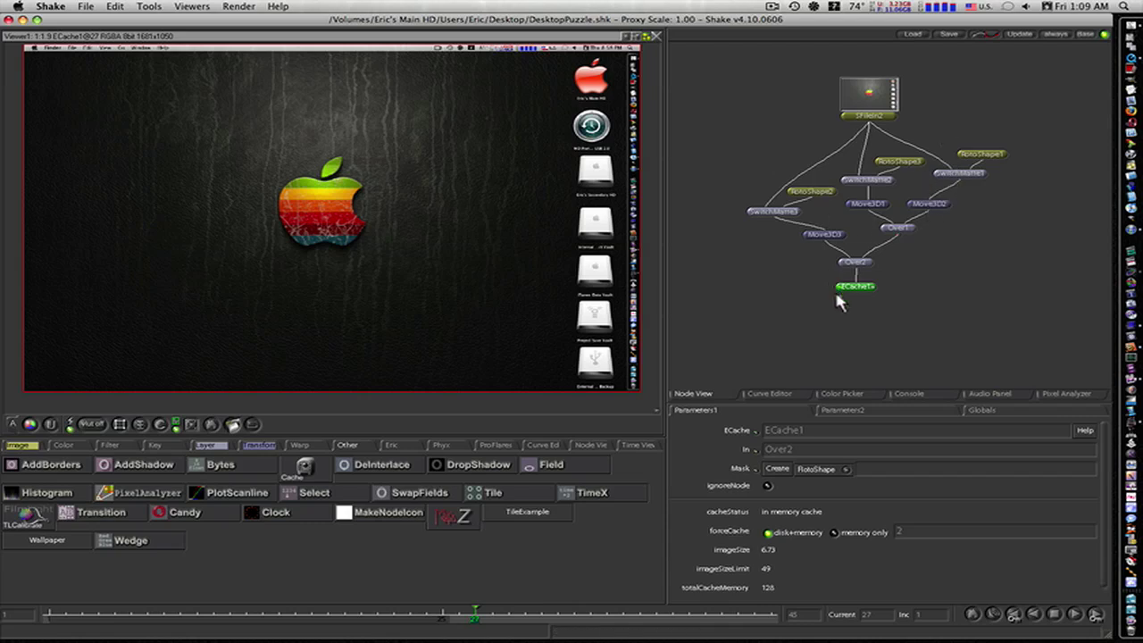
{"action": "mouse_move", "coordinate": [855, 287]}
{"action": "left_mouse_down"}
{"action": "mouse_move", "coordinate": [848, 301]}
{"action": "mouse_move", "coordinate": [858, 308]}
{"action": "mouse_move", "coordinate": [861, 298]}
{"action": "left_mouse_up"}
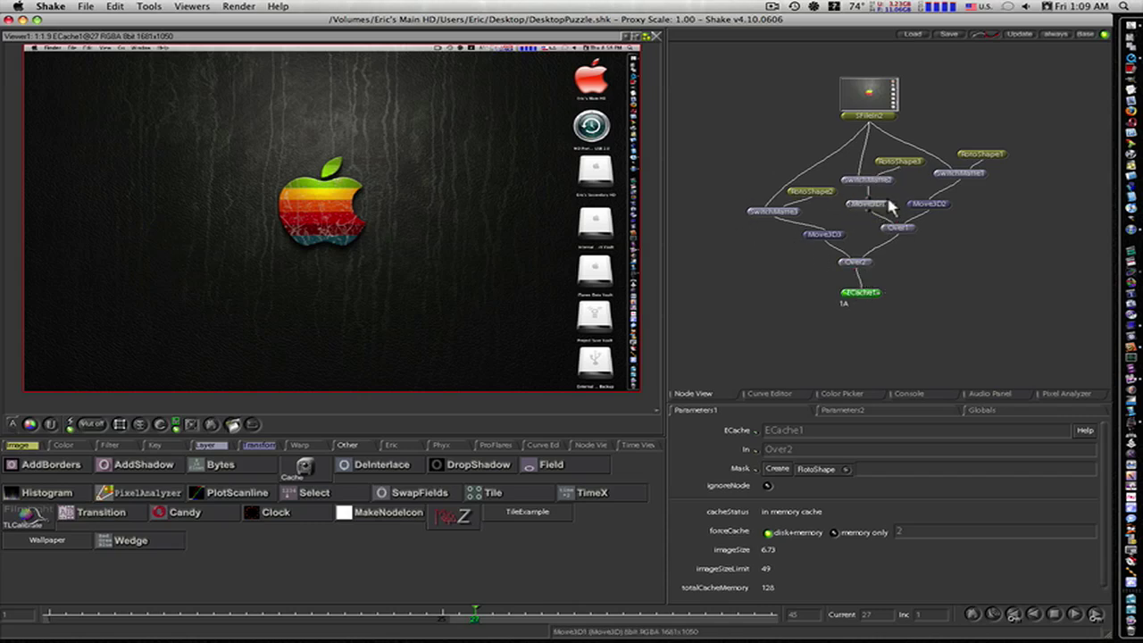
{"action": "left_click", "coordinate": [1075, 616]}
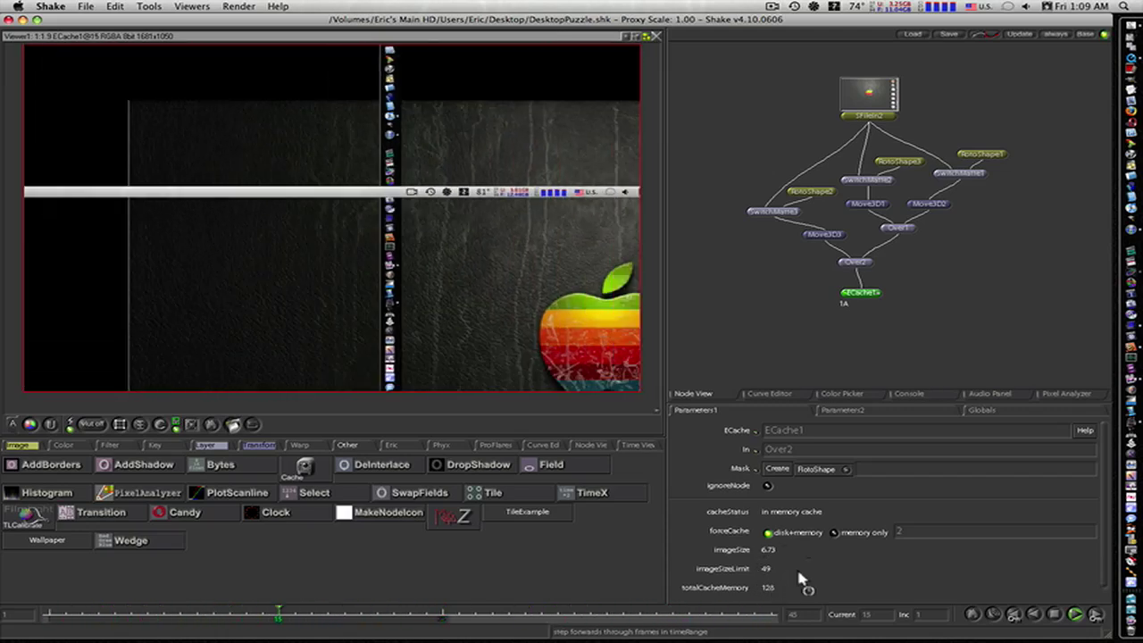
{"action": "left_click", "coordinate": [1055, 615]}
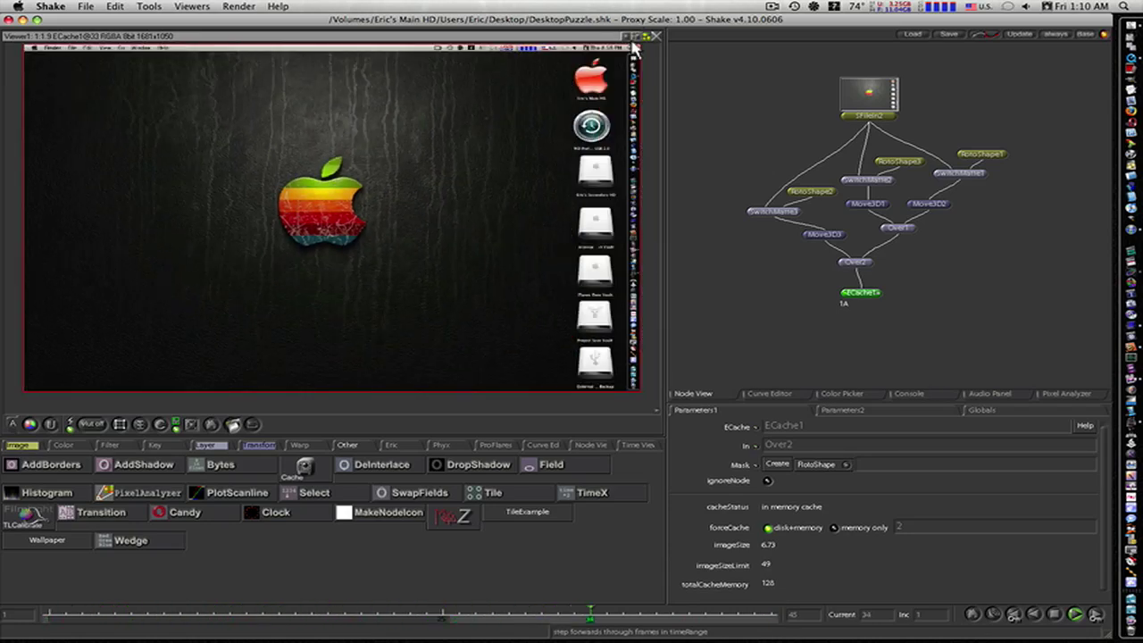
{"action": "left_click", "coordinate": [1055, 618]}
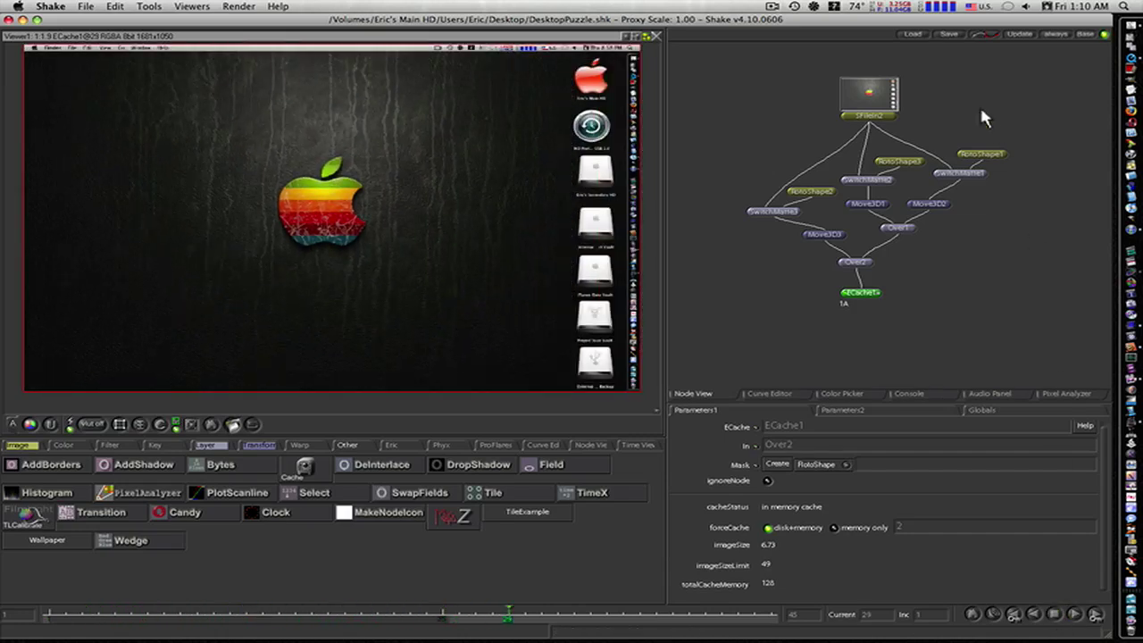
View the SFileIn2 source, the RotoShape3 matte and the SwitchMatte2 output in turn
{"action": "left_click", "coordinate": [847, 122]}
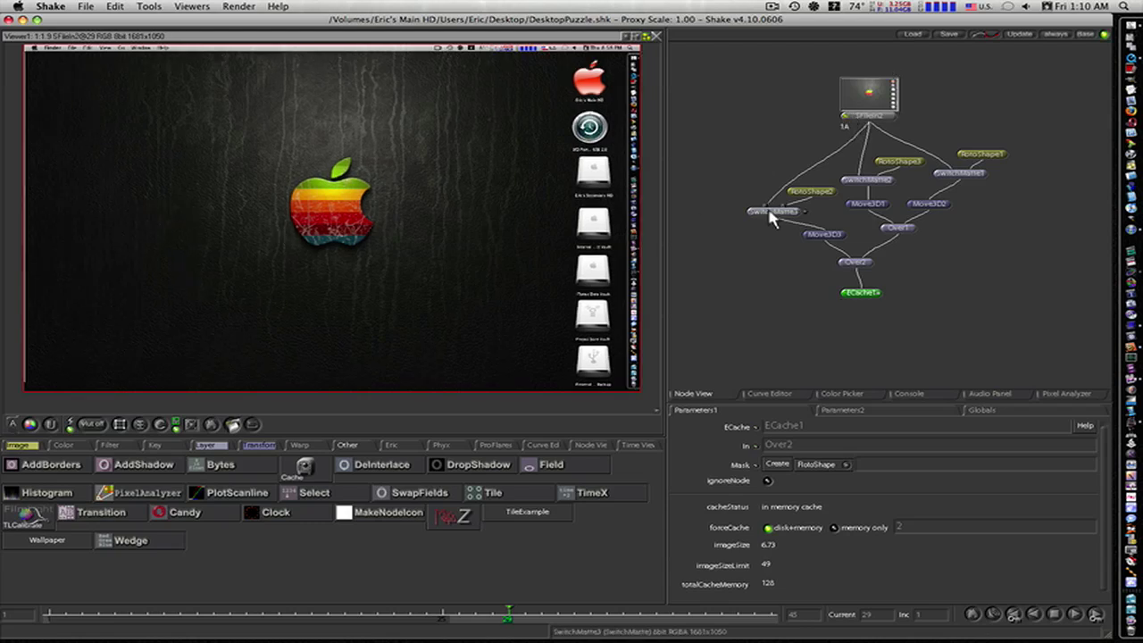
{"action": "left_click_drag", "start_coordinate": [864, 185], "coordinate": [906, 142]}
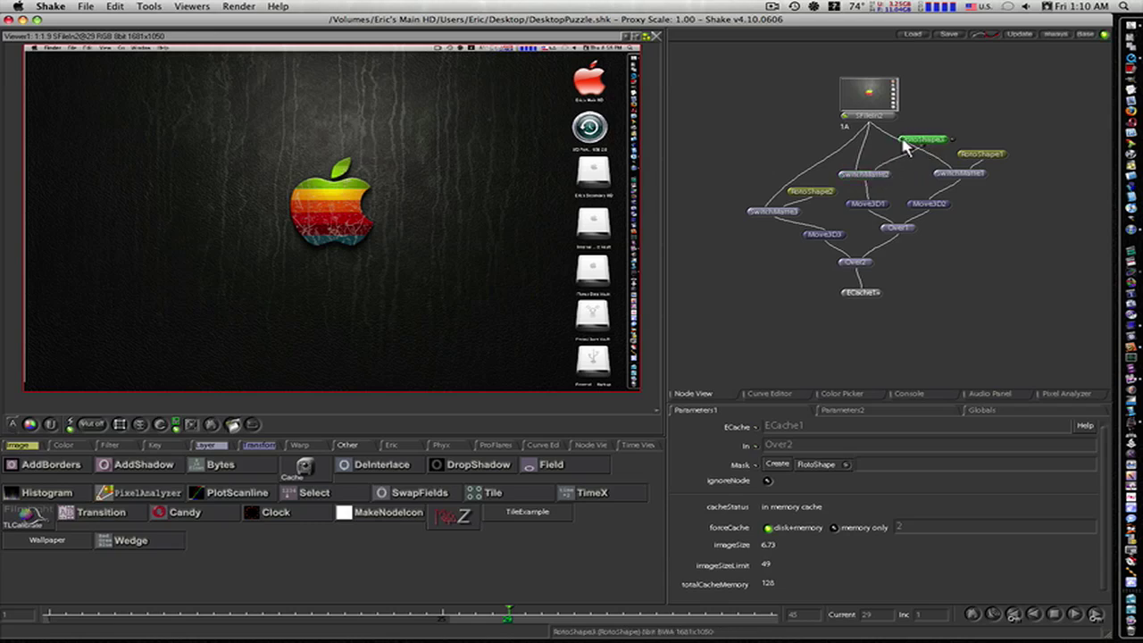
{"action": "left_click", "coordinate": [901, 142]}
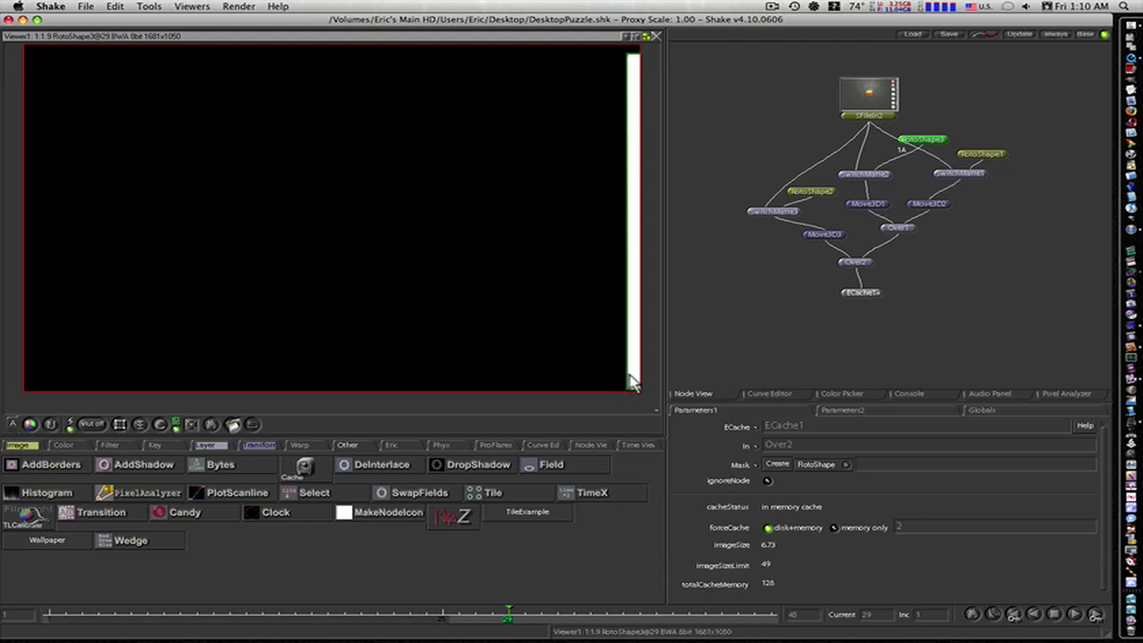
{"action": "left_click", "coordinate": [847, 177]}
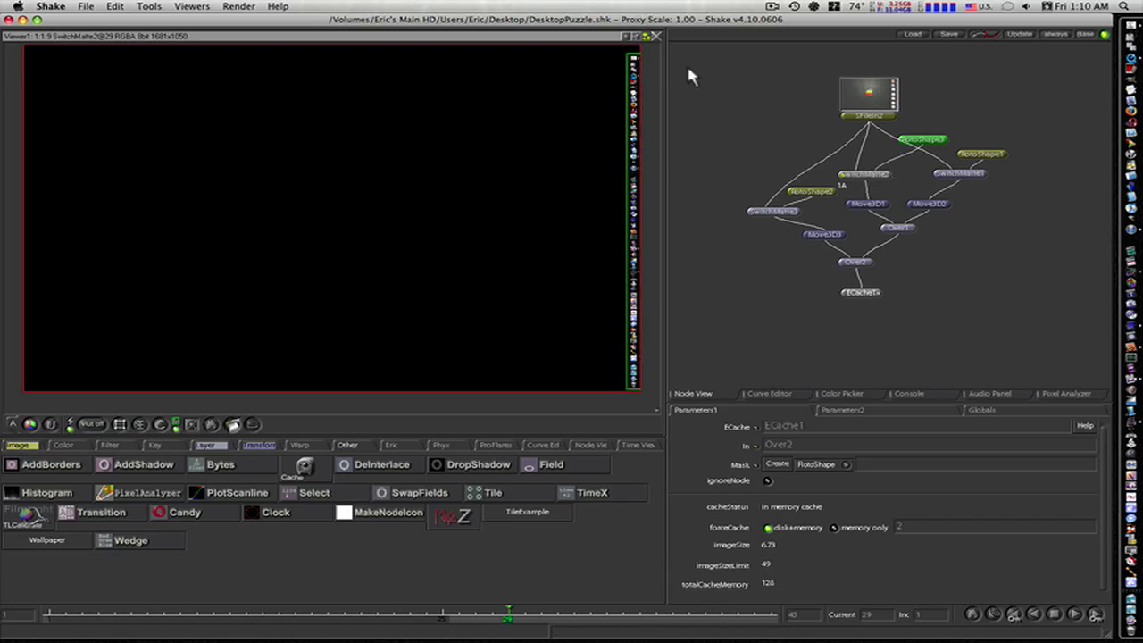
Reposition the SwitchMatte2, SFileIn2 and RotoShape3 nodes to spread out the middle branch of the tree
{"action": "left_click", "coordinate": [879, 170]}
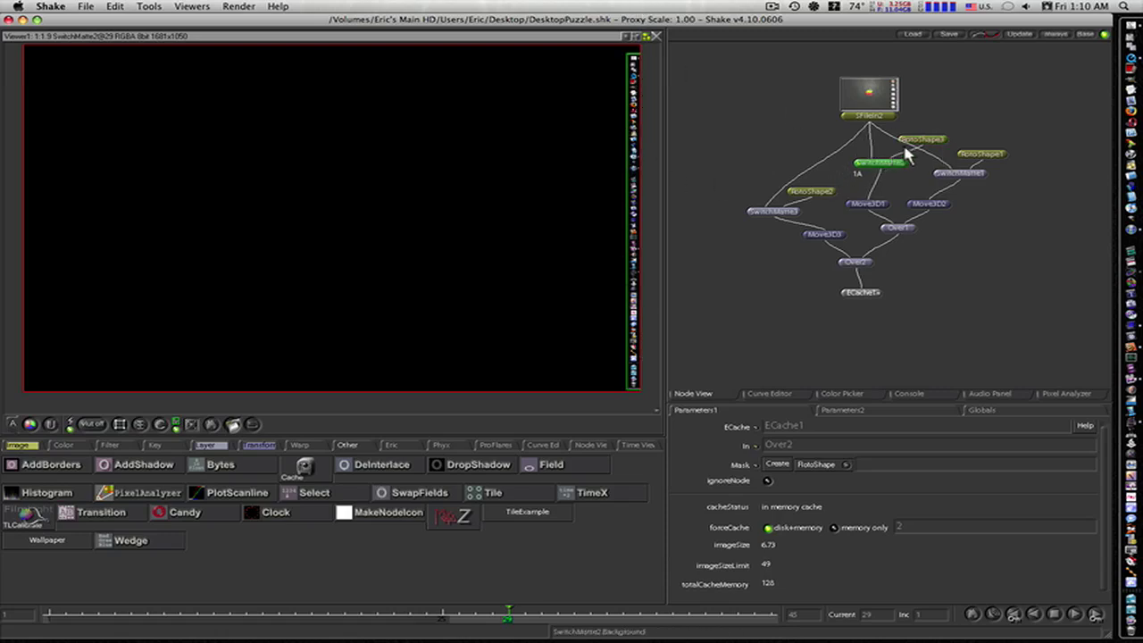
{"action": "left_click_drag", "start_coordinate": [921, 141], "coordinate": [894, 91]}
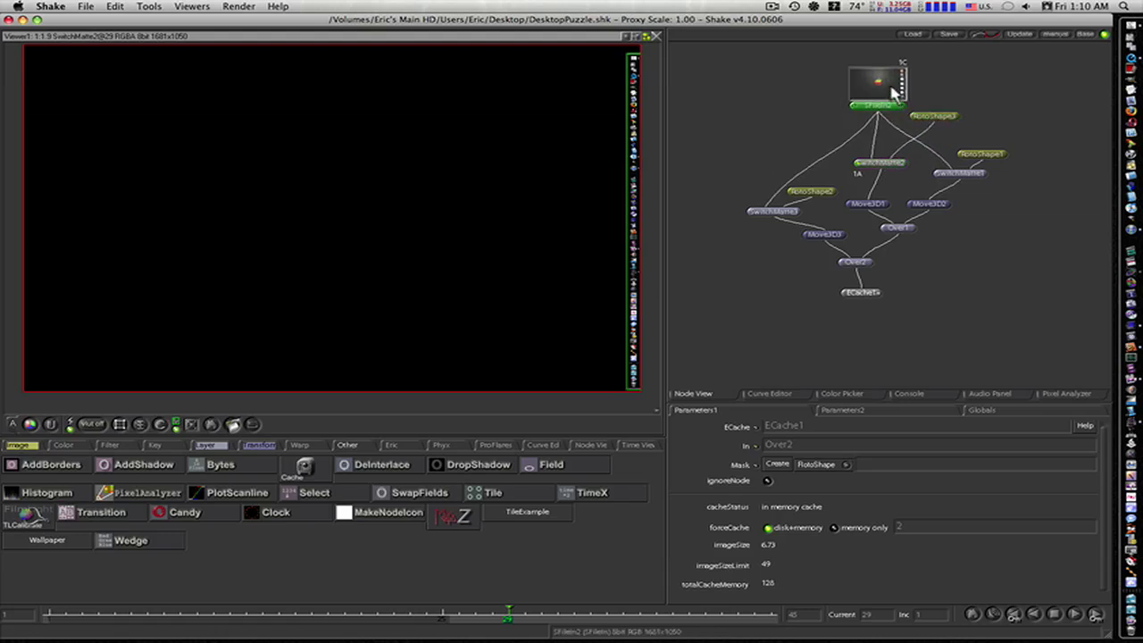
{"action": "left_click_drag", "start_coordinate": [897, 158], "coordinate": [925, 127]}
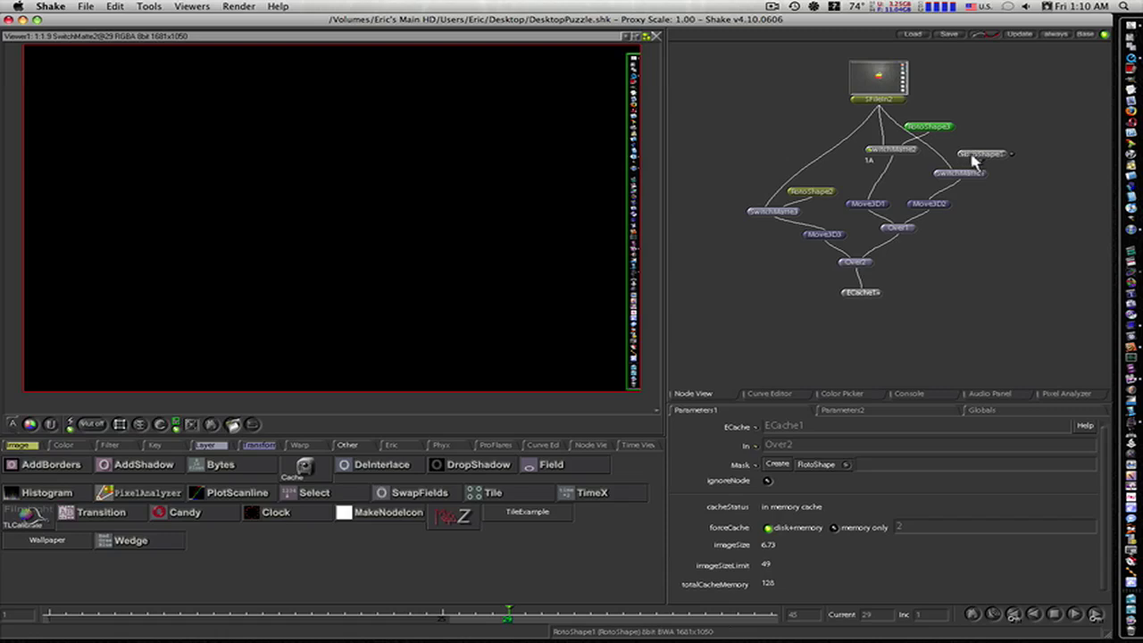
Move RotoShape1 and SwitchMatte1 outward, away from the middle branch, and view the output of each
{"action": "left_click_drag", "start_coordinate": [980, 155], "coordinate": [1027, 153]}
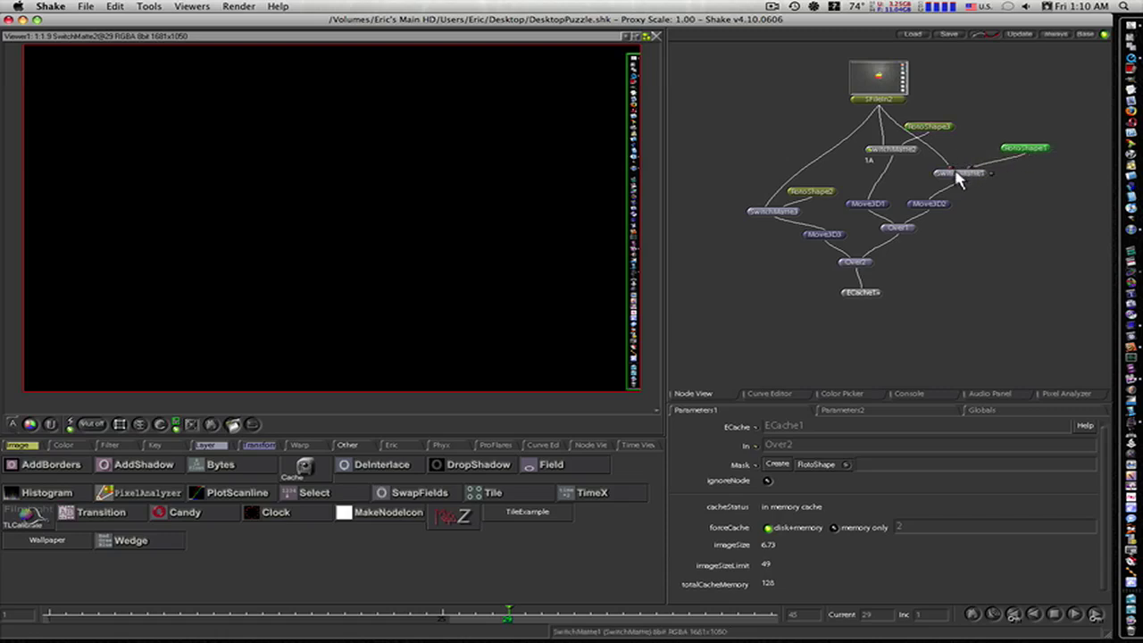
{"action": "left_click_drag", "start_coordinate": [957, 179], "coordinate": [989, 127]}
{"action": "left_click", "coordinate": [987, 129]}
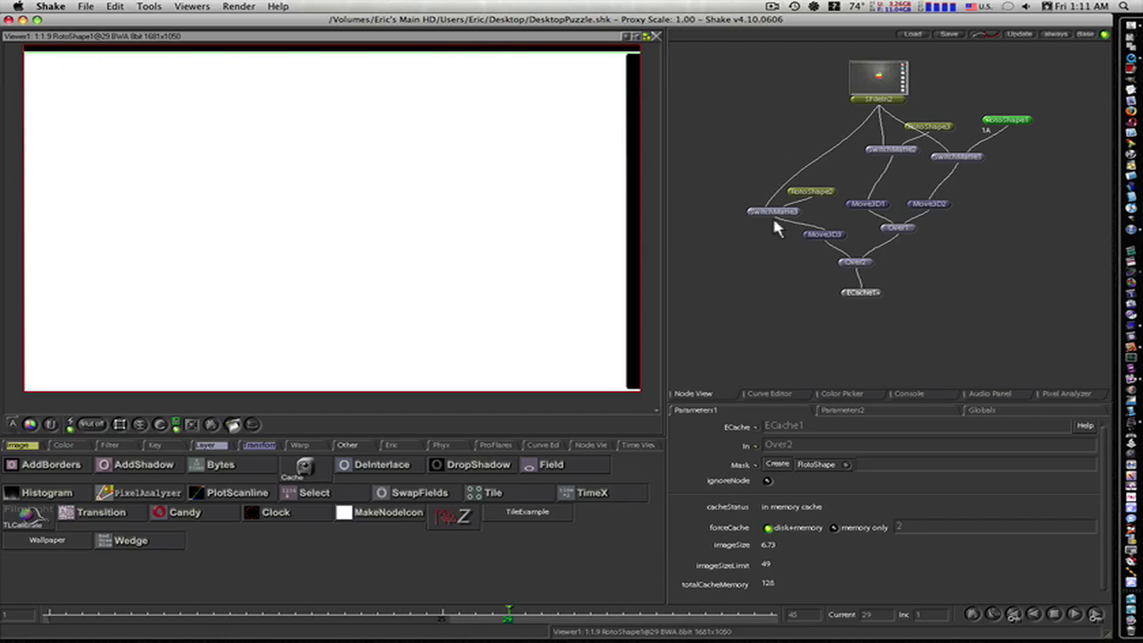
{"action": "left_click_drag", "start_coordinate": [963, 157], "coordinate": [1008, 125]}
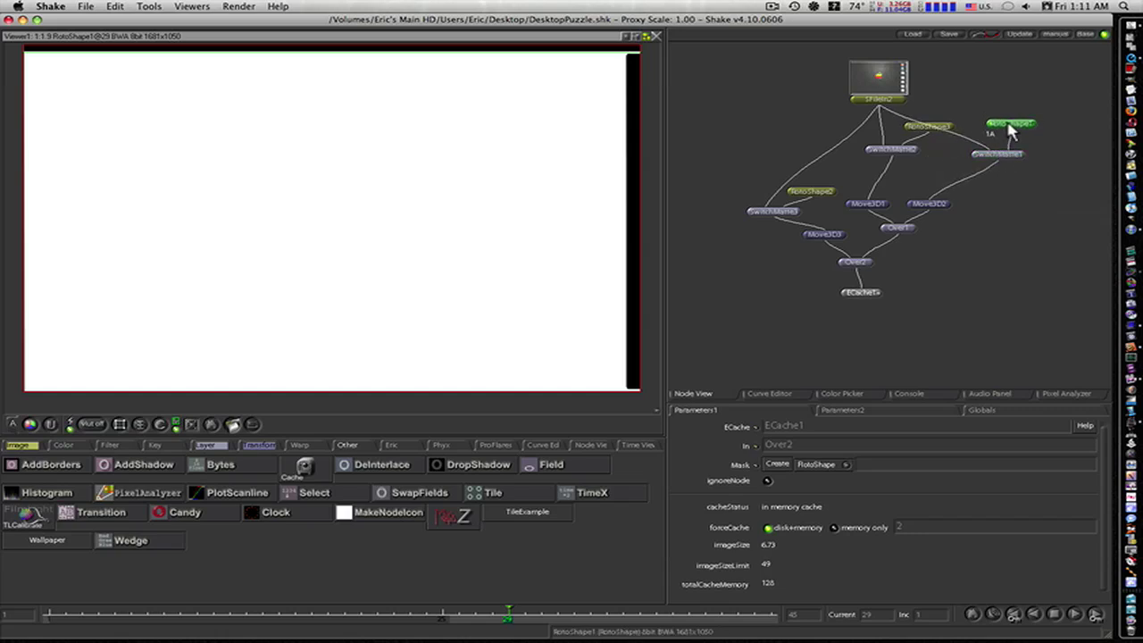
{"action": "left_click", "coordinate": [974, 154]}
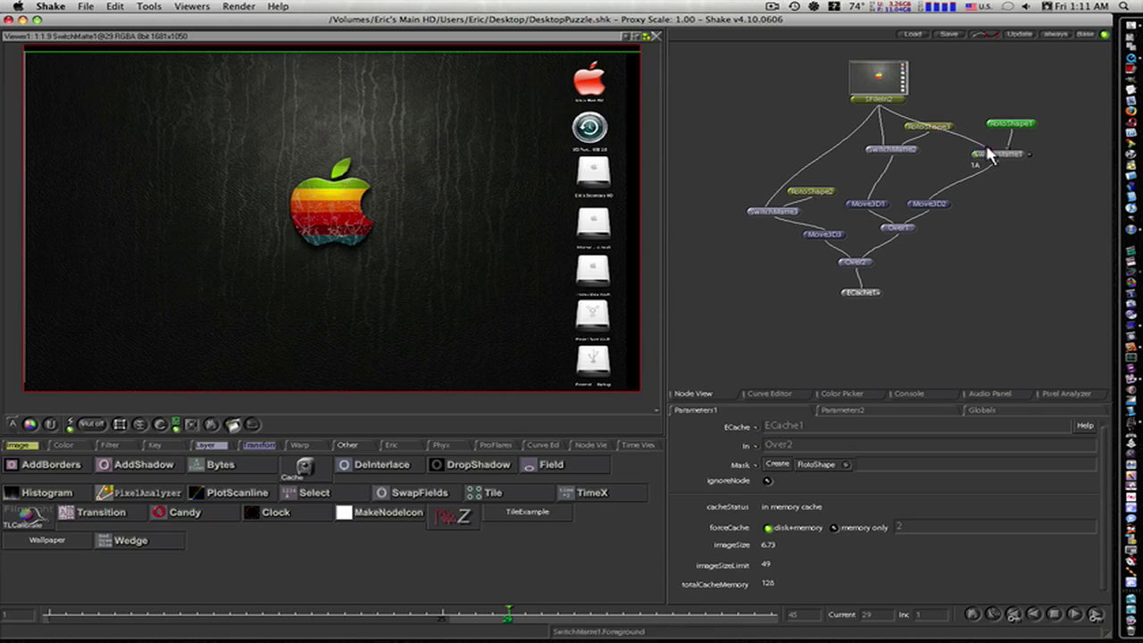
{"action": "left_click_drag", "start_coordinate": [993, 152], "coordinate": [1020, 126]}
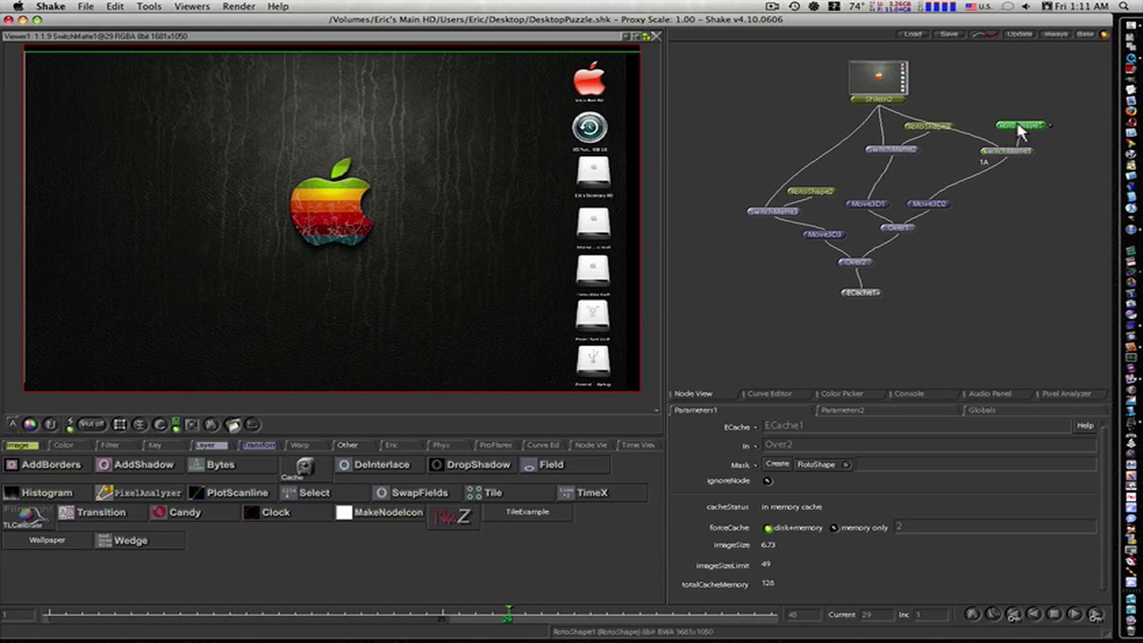
View the SwitchMatte2 output and open its parameters to show the RotoShape3 background input
{"action": "left_click_drag", "start_coordinate": [892, 156], "coordinate": [884, 158]}
{"action": "double_click", "coordinate": [884, 158]}
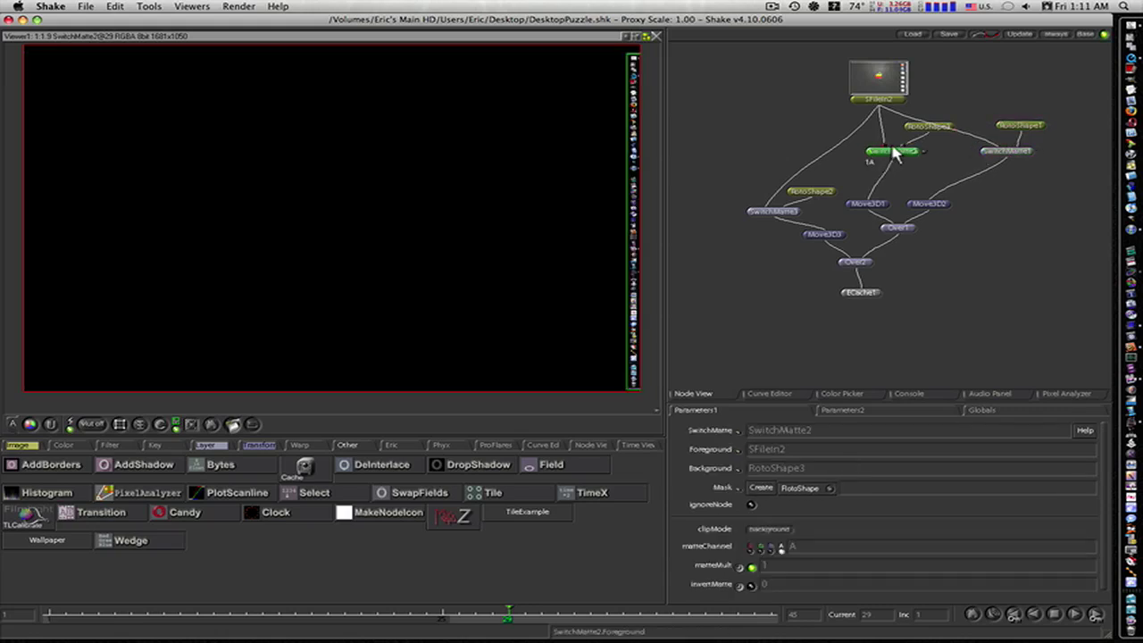
{"action": "left_click", "coordinate": [929, 129]}
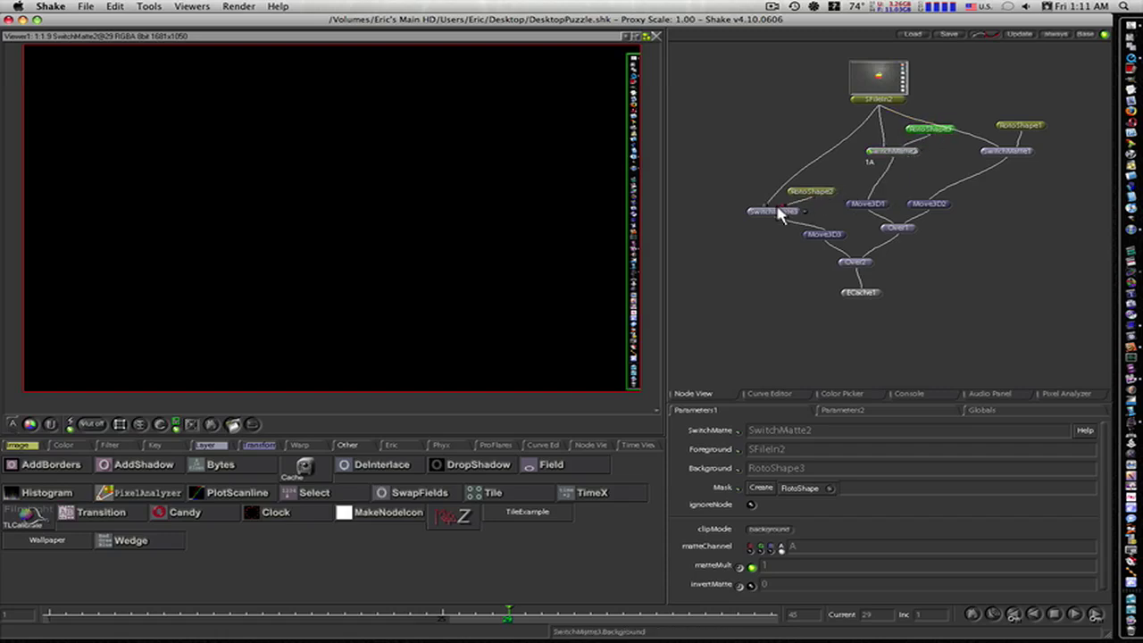
Move RotoShape2 away from SwitchMatte3 and compare its matte with the SwitchMatte3 menu bar cutout
{"action": "left_click", "coordinate": [816, 199]}
{"action": "left_click_drag", "start_coordinate": [816, 198], "coordinate": [841, 190]}
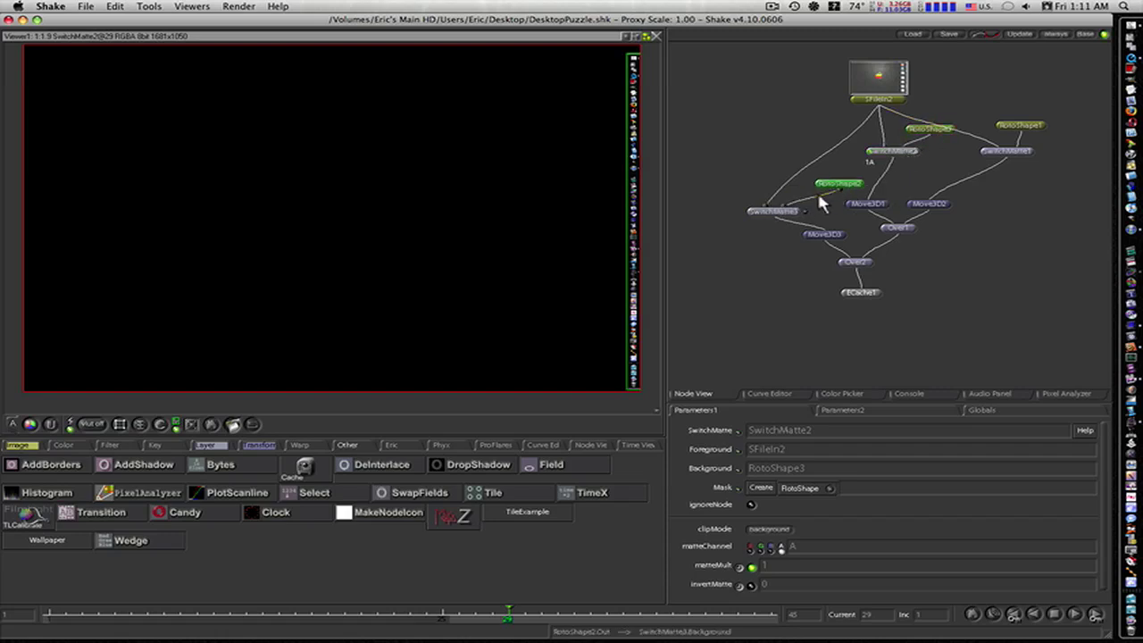
{"action": "left_click", "coordinate": [751, 212]}
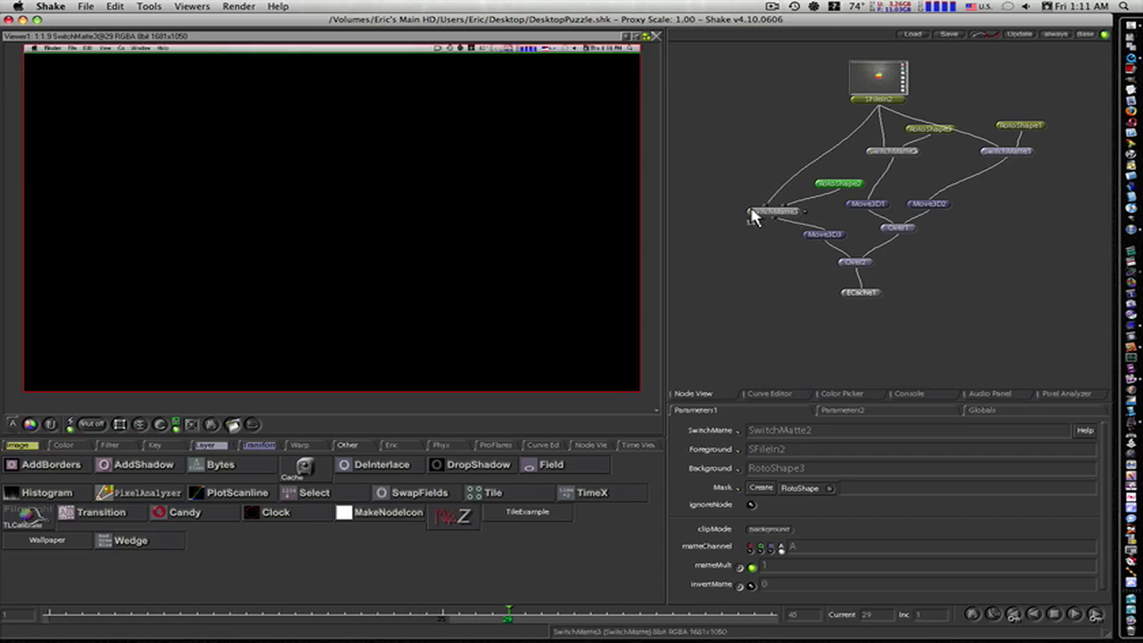
{"action": "left_click", "coordinate": [825, 188]}
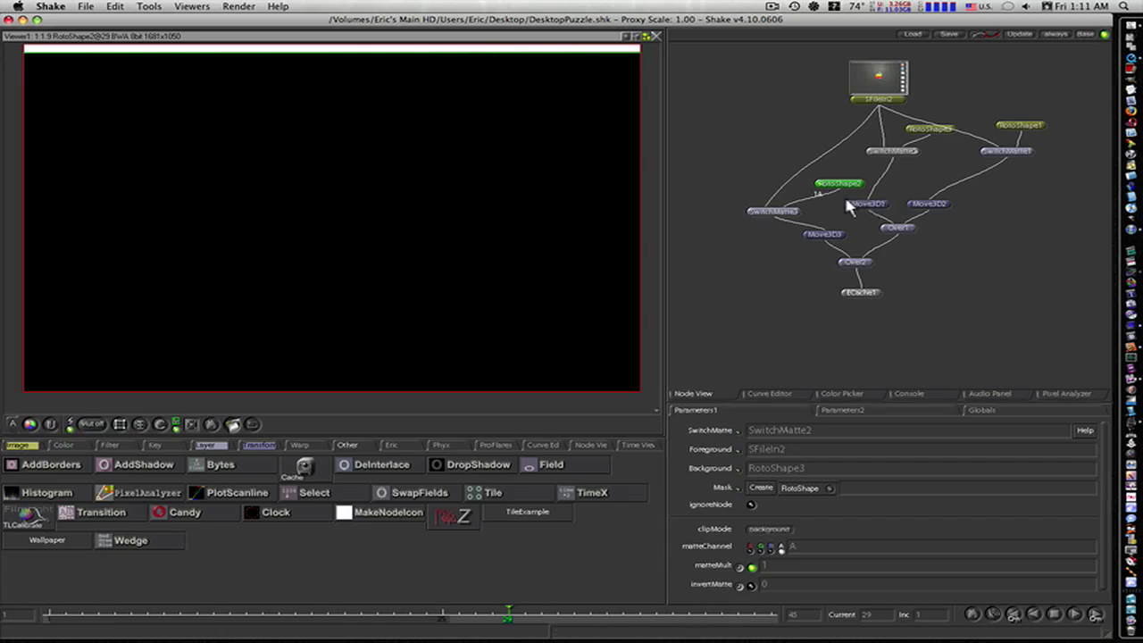
{"action": "left_click", "coordinate": [755, 212]}
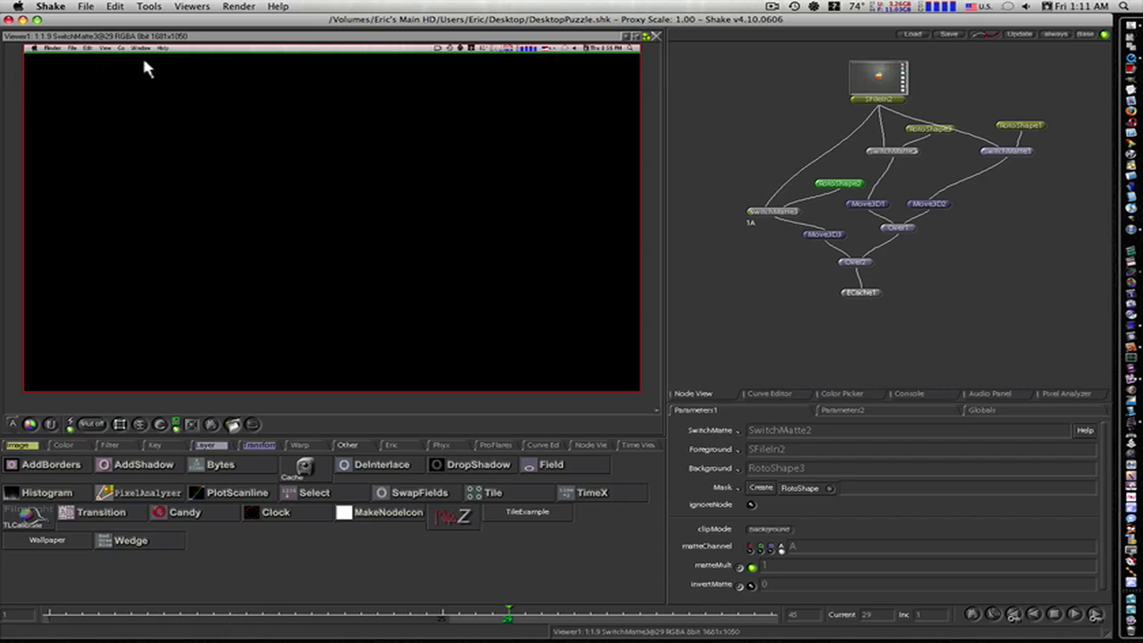
Move SwitchMatte3 and RotoShape2 up near the other matte nodes, and view the SwitchMatte2 output
{"action": "left_click_drag", "start_coordinate": [828, 185], "coordinate": [825, 176]}
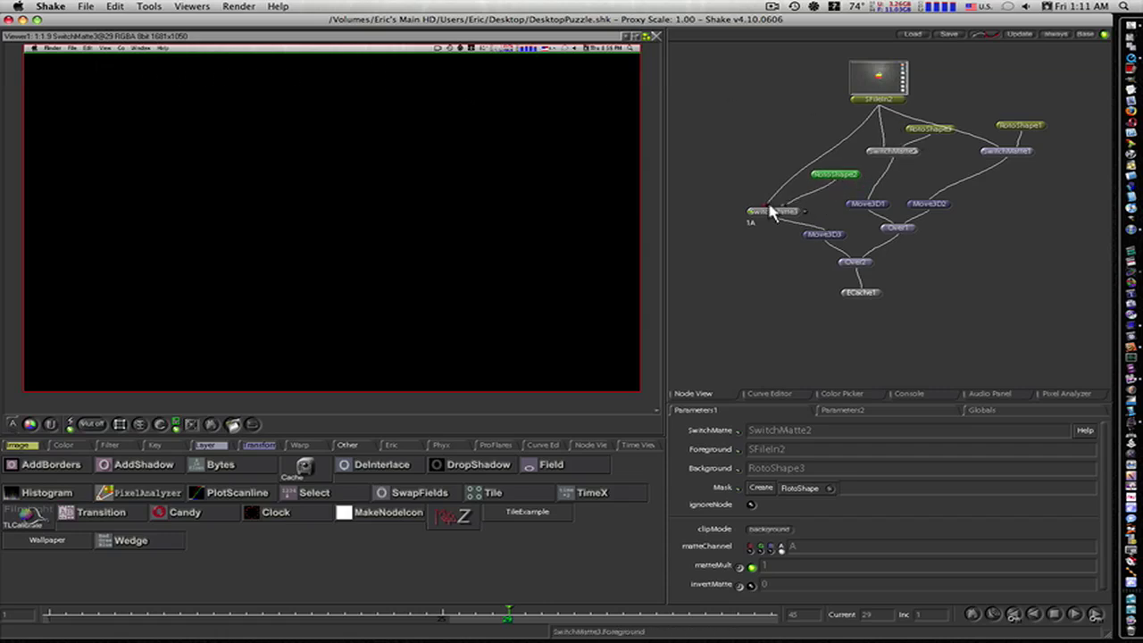
{"action": "left_click_drag", "start_coordinate": [772, 212], "coordinate": [773, 193]}
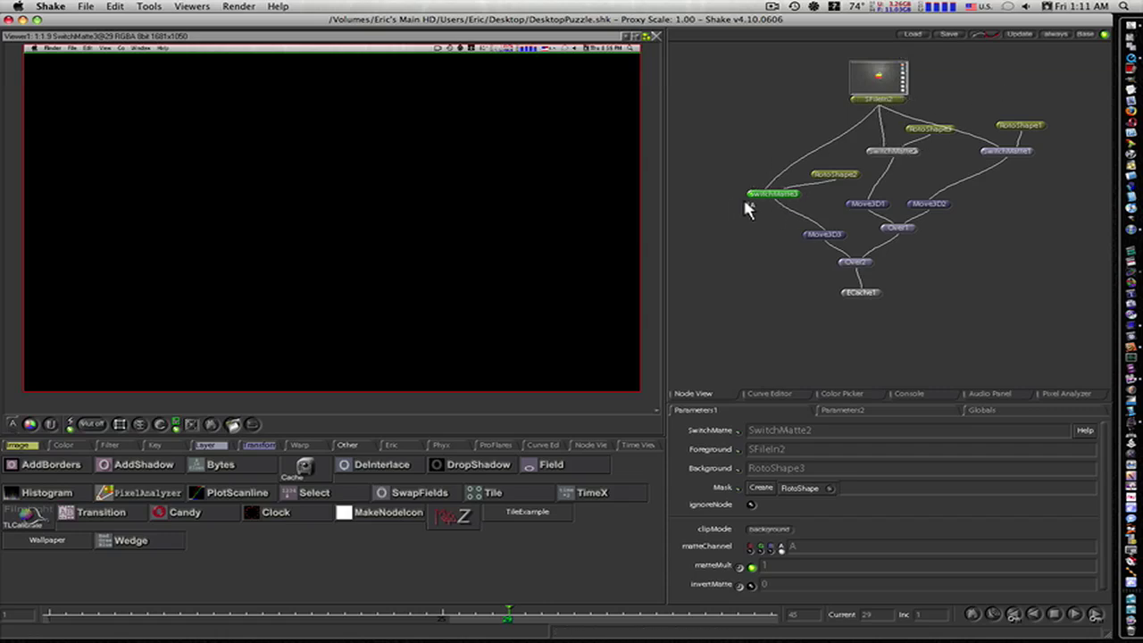
{"action": "left_click_drag", "start_coordinate": [771, 197], "coordinate": [756, 172]}
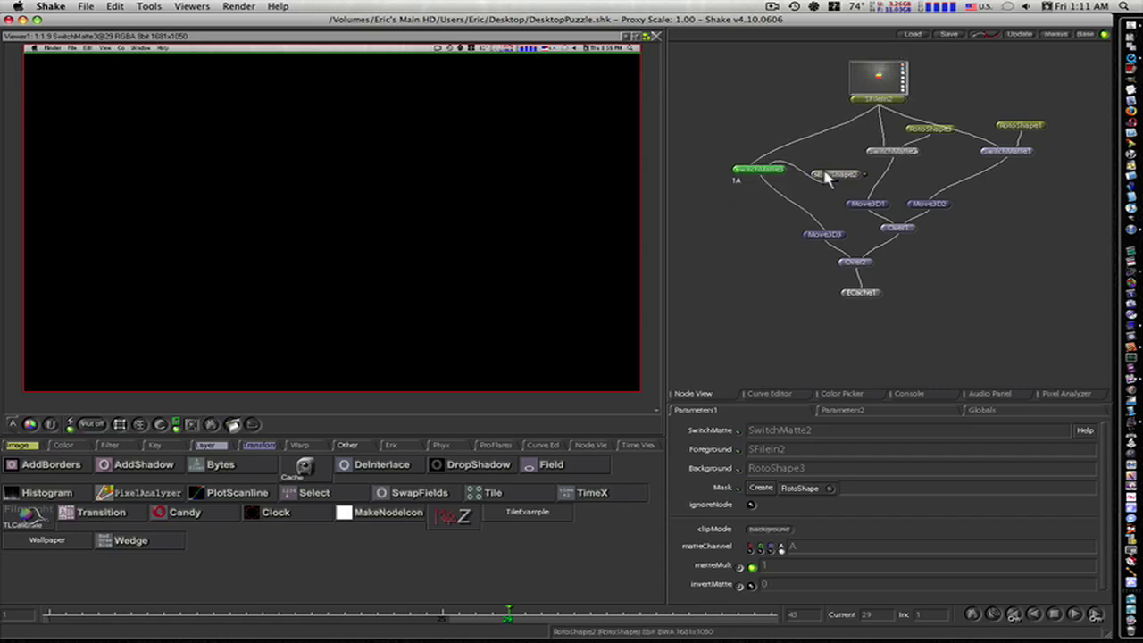
{"action": "left_click_drag", "start_coordinate": [834, 180], "coordinate": [816, 164]}
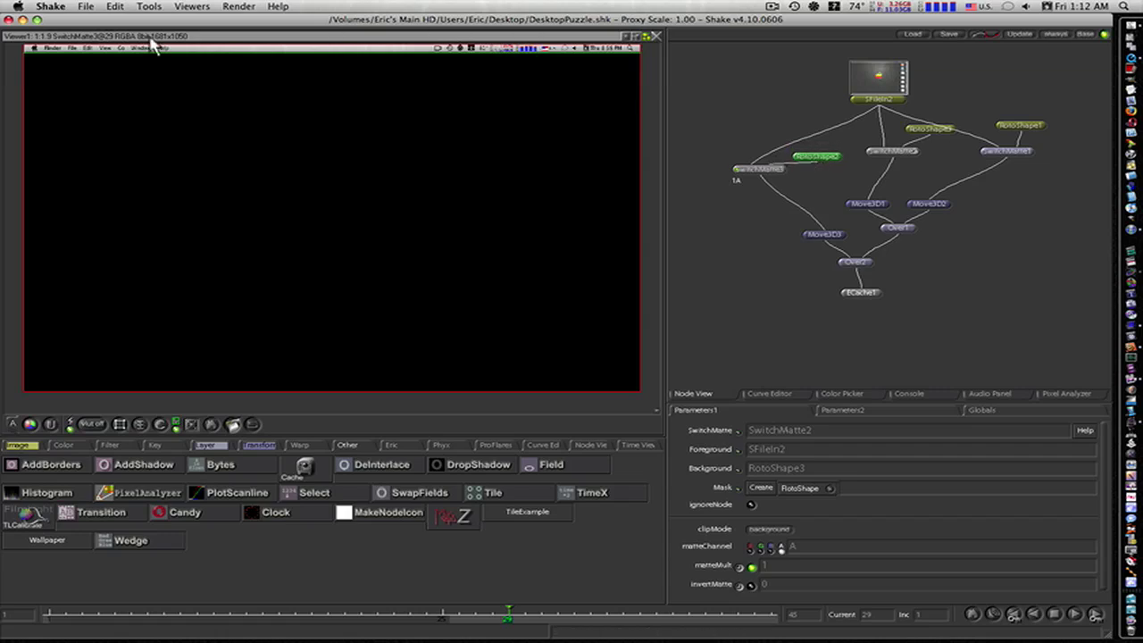
{"action": "left_click", "coordinate": [875, 152]}
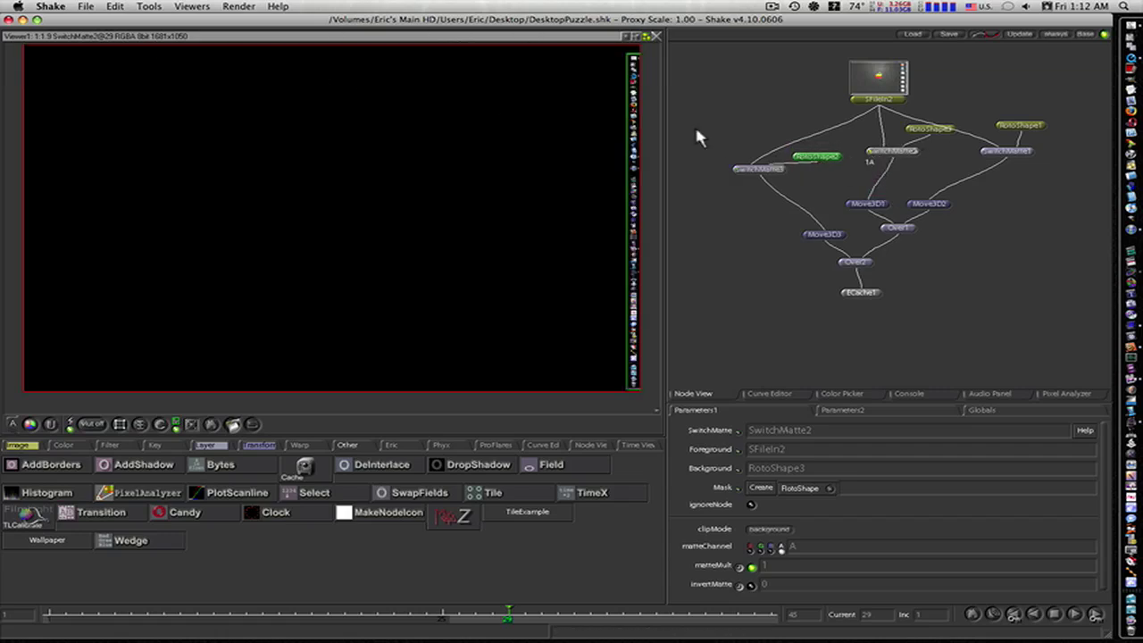
View the RotoShape3 matte, the SwitchMatte1 output and the RotoShape1 matte in turn
{"action": "left_click", "coordinate": [911, 131]}
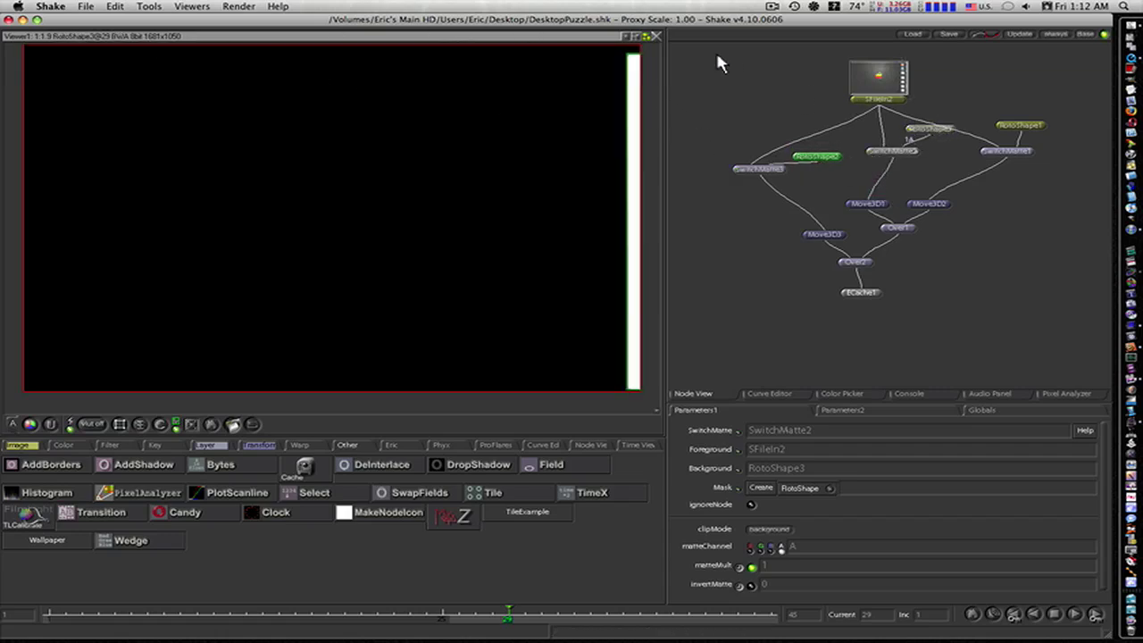
{"action": "left_click", "coordinate": [991, 152]}
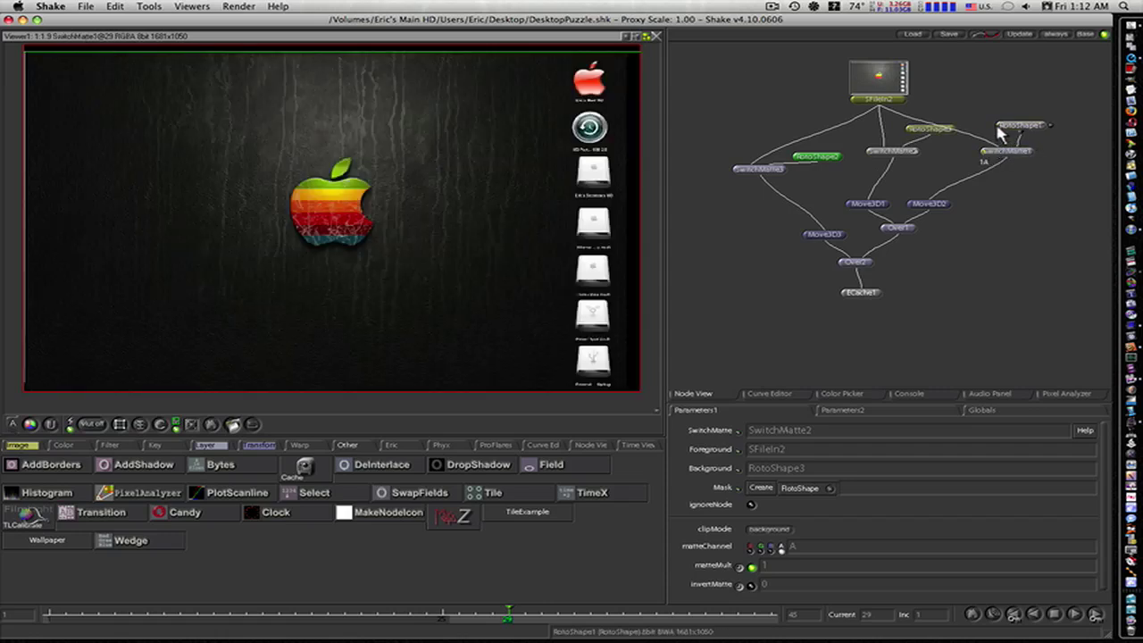
{"action": "left_click", "coordinate": [1000, 129]}
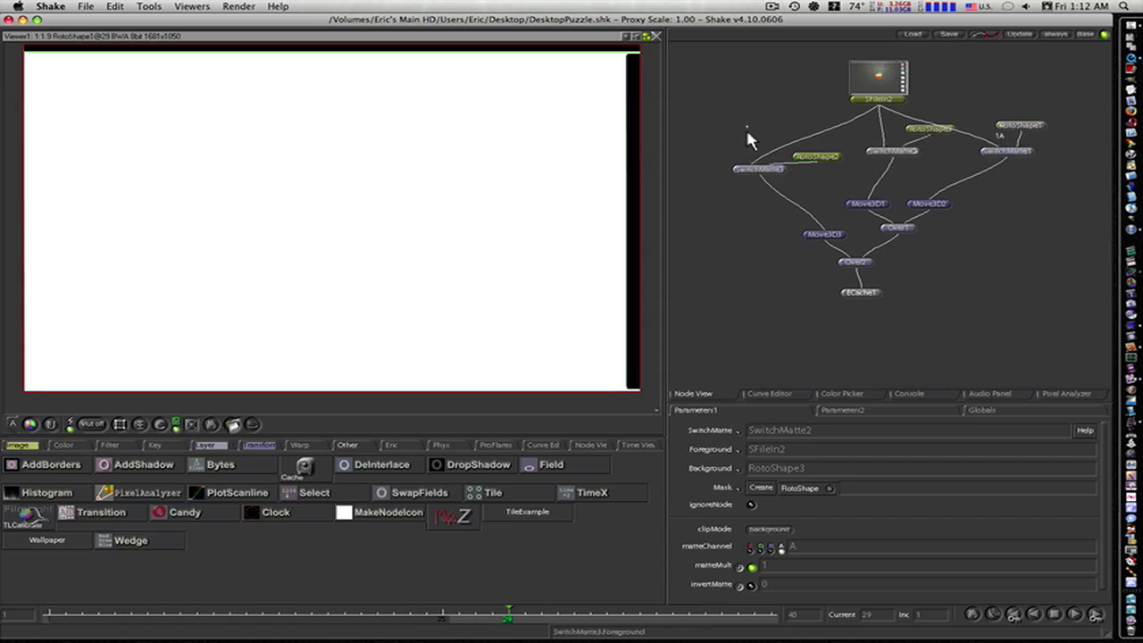
Select the three SwitchMatte nodes with their RotoShape nodes and shift the group slightly up, away from the Move3D nodes
{"action": "left_click_drag", "start_coordinate": [745, 127], "coordinate": [998, 169]}
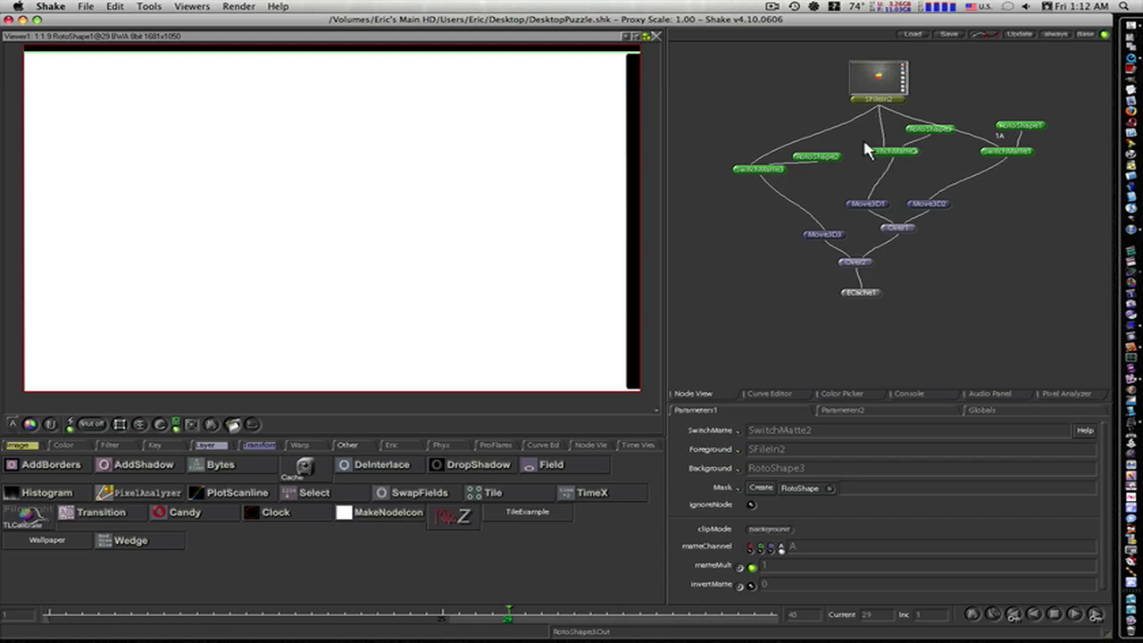
{"action": "left_click_drag", "start_coordinate": [875, 148], "coordinate": [897, 156]}
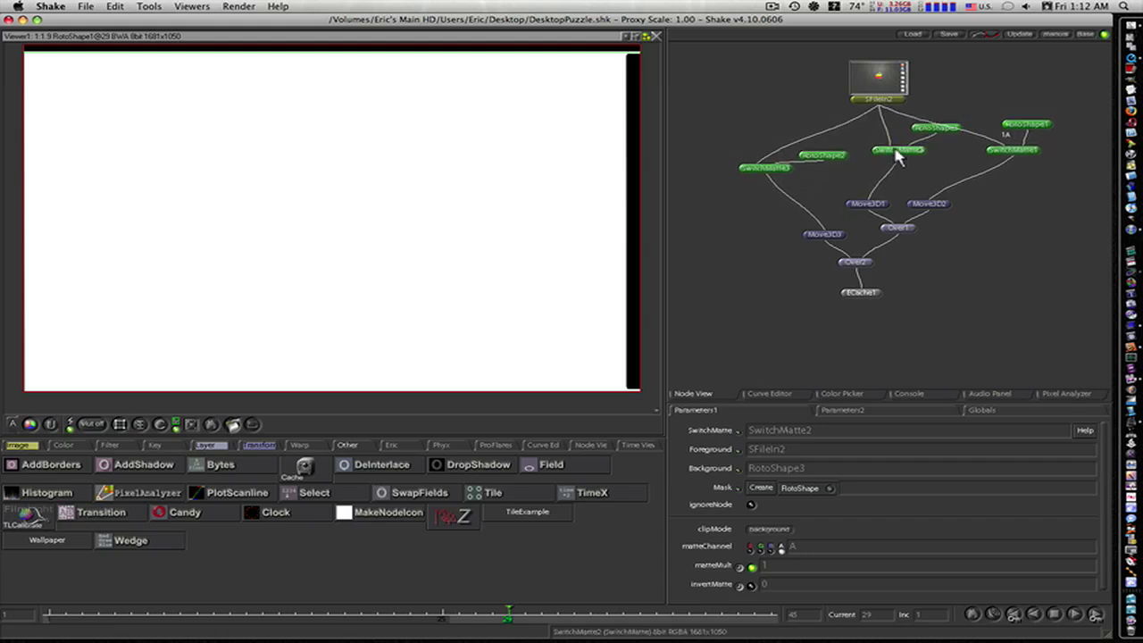
{"action": "left_click", "coordinate": [897, 159]}
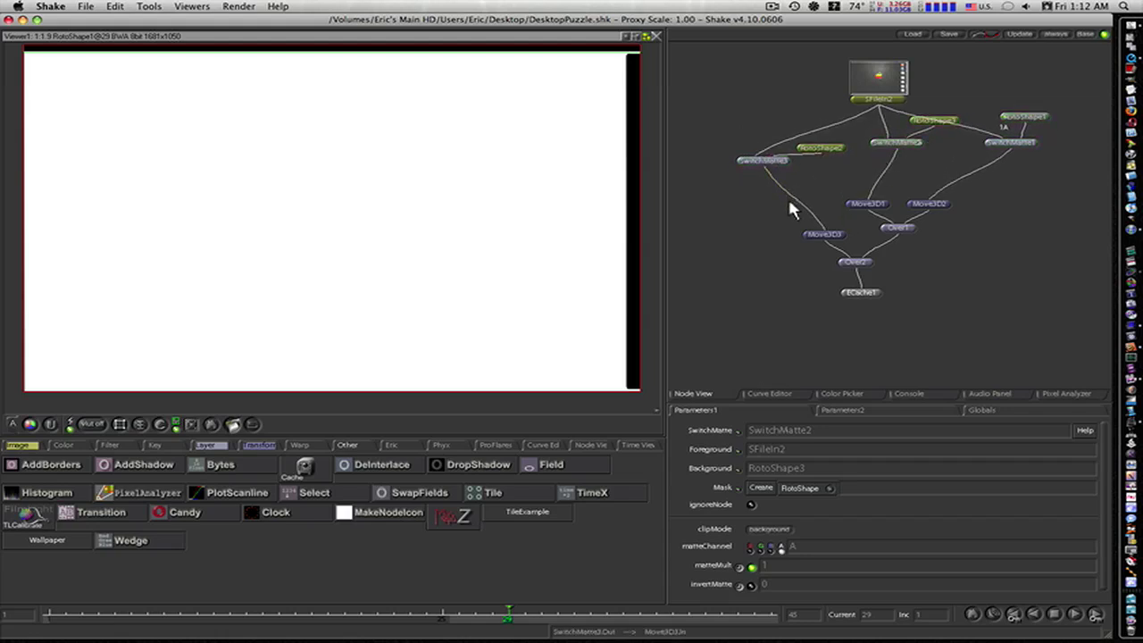
View the Move3D3 output and move Move3D3, Move3D1 and Move3D2 up beneath their respective SwitchMatte nodes
{"action": "left_click", "coordinate": [811, 235]}
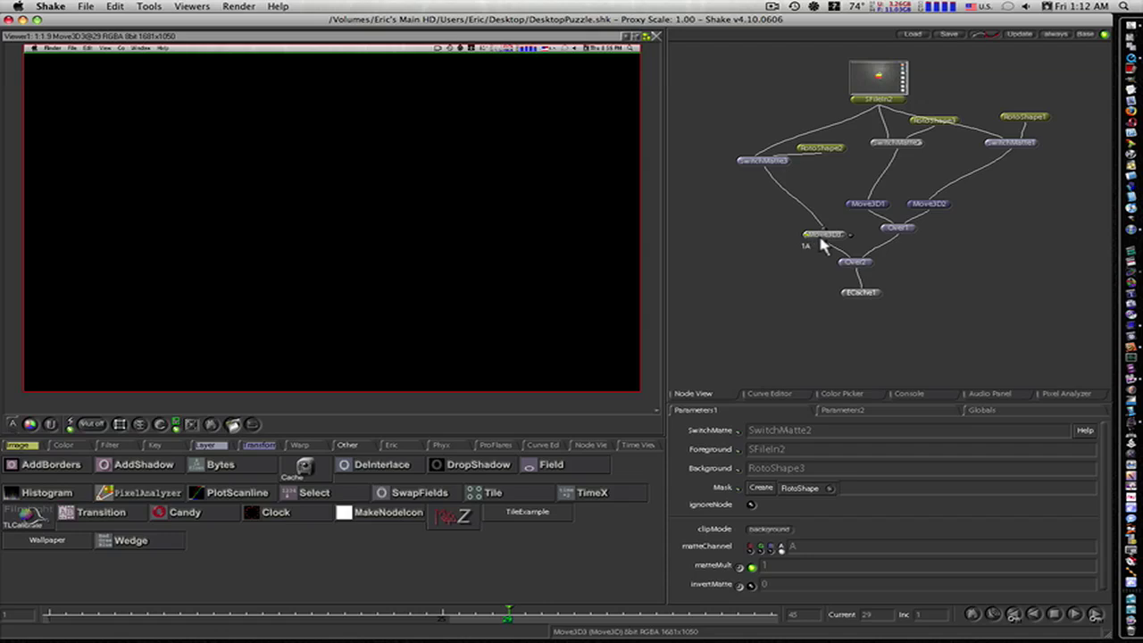
{"action": "left_click_drag", "start_coordinate": [821, 243], "coordinate": [784, 206]}
{"action": "left_click_drag", "start_coordinate": [875, 210], "coordinate": [974, 200]}
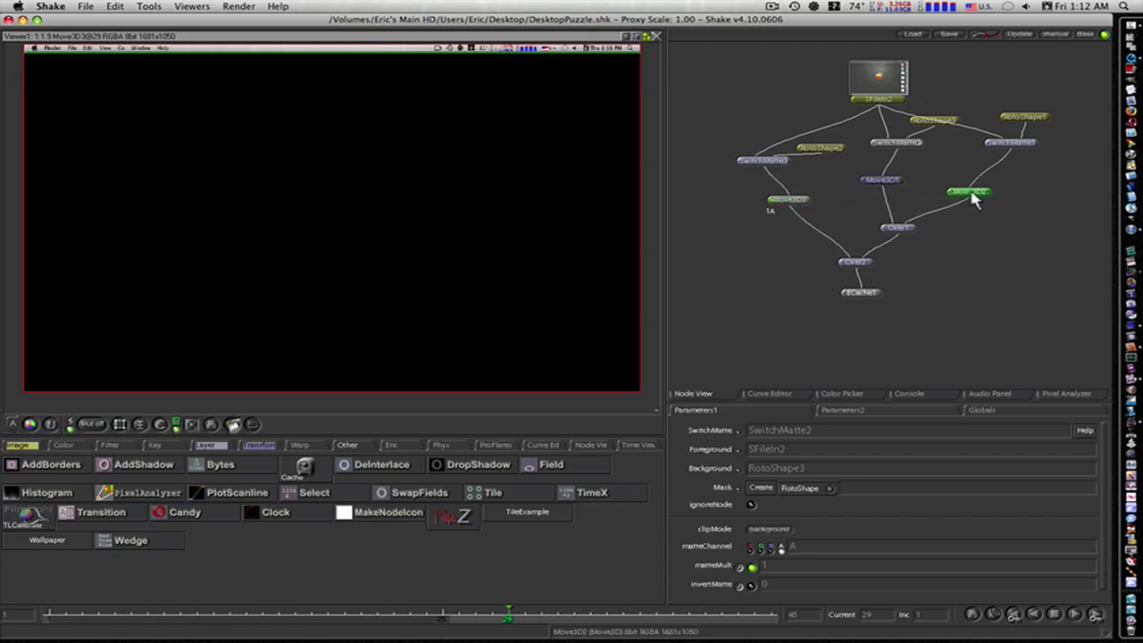
Compare Move3D3 with SwitchMatte3 at frame 1, and scrub the Move3D3 menu bar animation between frames 1 and 25
{"action": "left_click", "coordinate": [49, 613]}
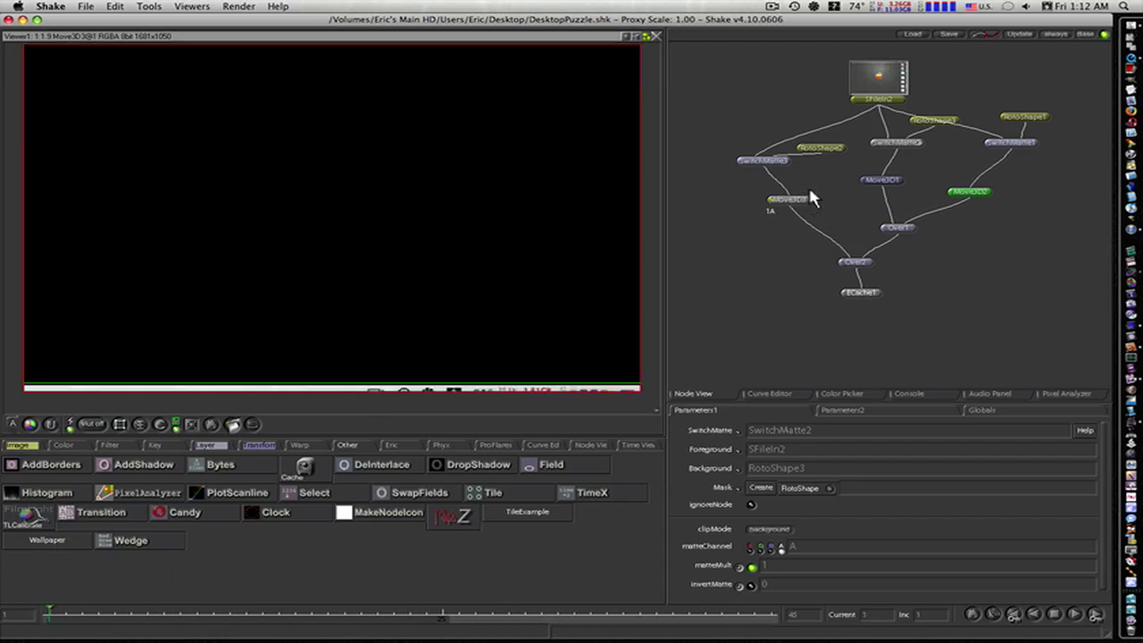
{"action": "left_click", "coordinate": [740, 166]}
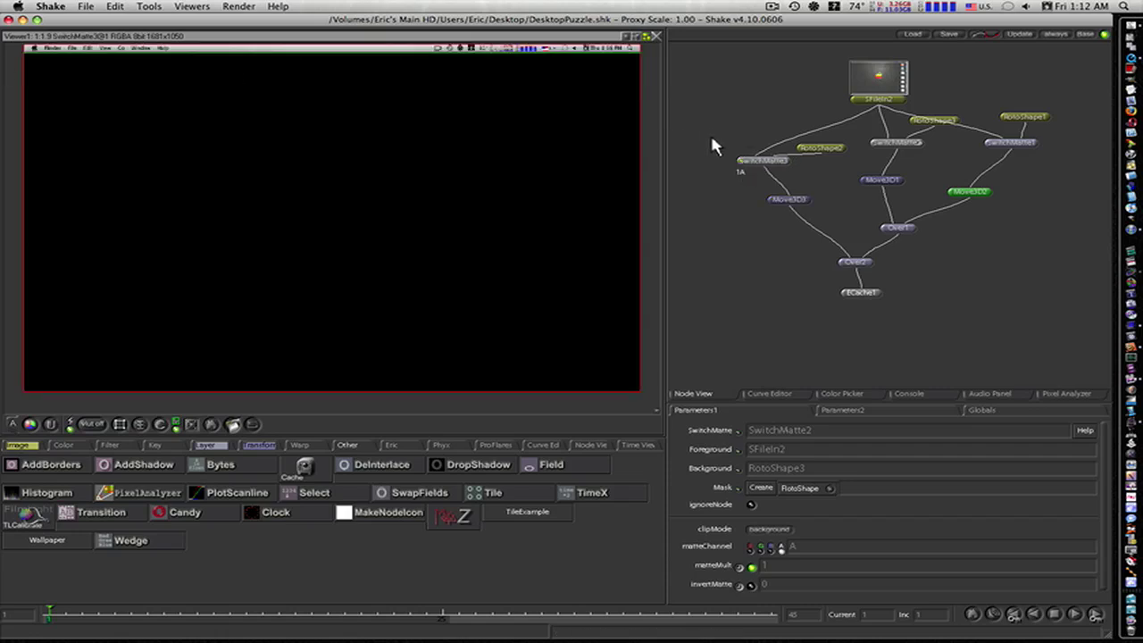
{"action": "left_click", "coordinate": [773, 202]}
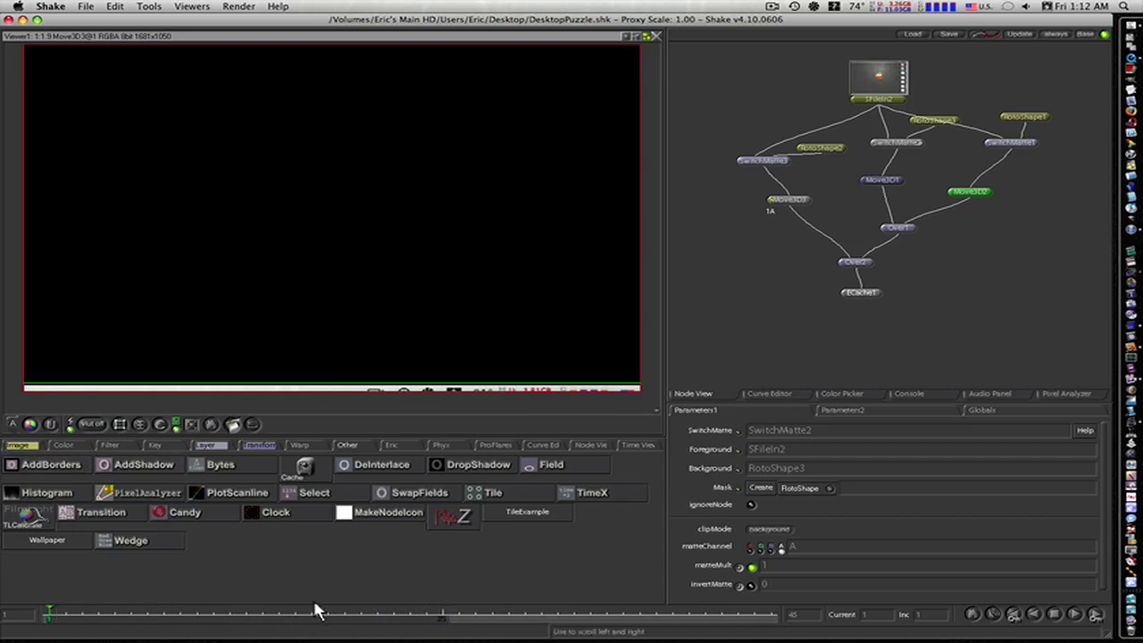
{"action": "left_click", "coordinate": [444, 616]}
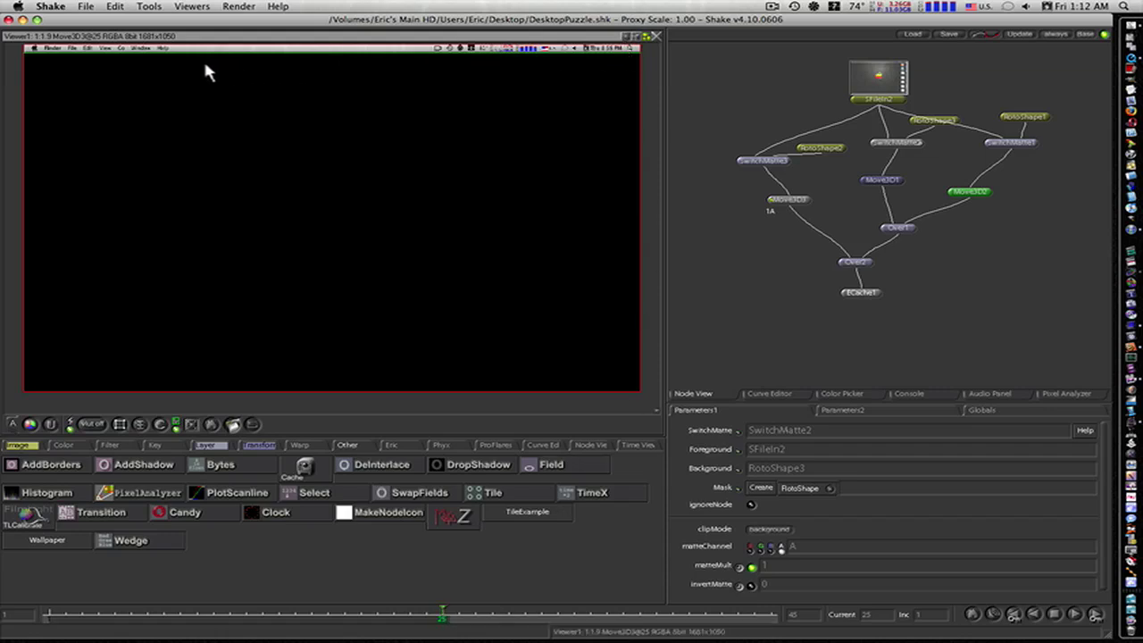
{"action": "left_click", "coordinate": [51, 616]}
{"action": "left_click_drag", "start_coordinate": [51, 616], "coordinate": [443, 620]}
{"action": "left_click_drag", "start_coordinate": [273, 608], "coordinate": [46, 623]}
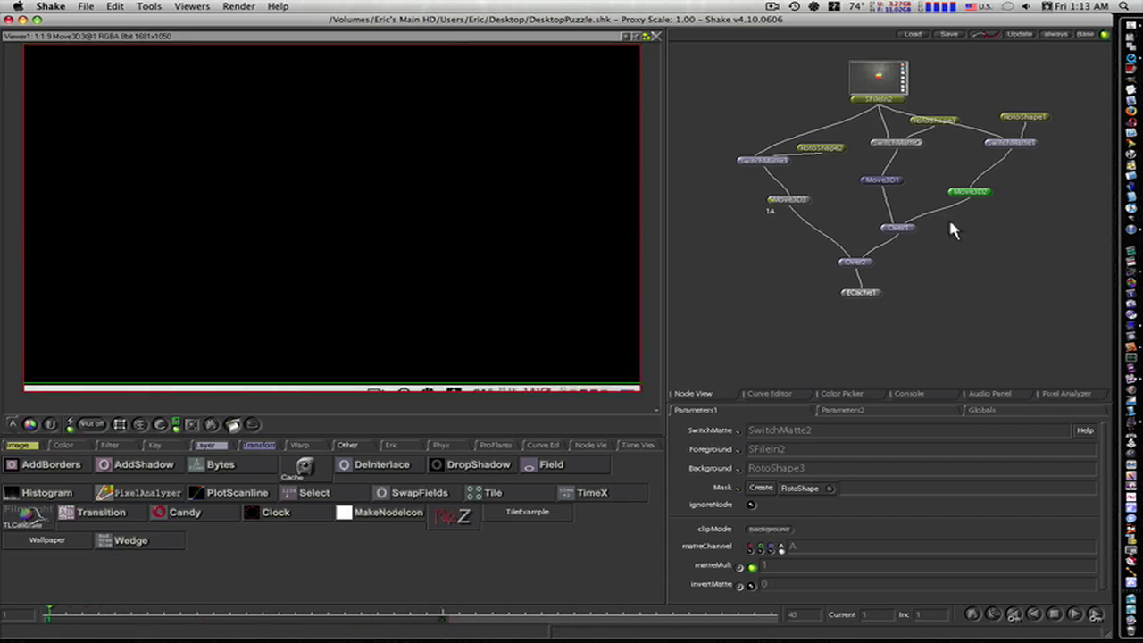
View the Move3D1 output and scrub its dock animation from frame 1 to frame 25
{"action": "left_click", "coordinate": [867, 184]}
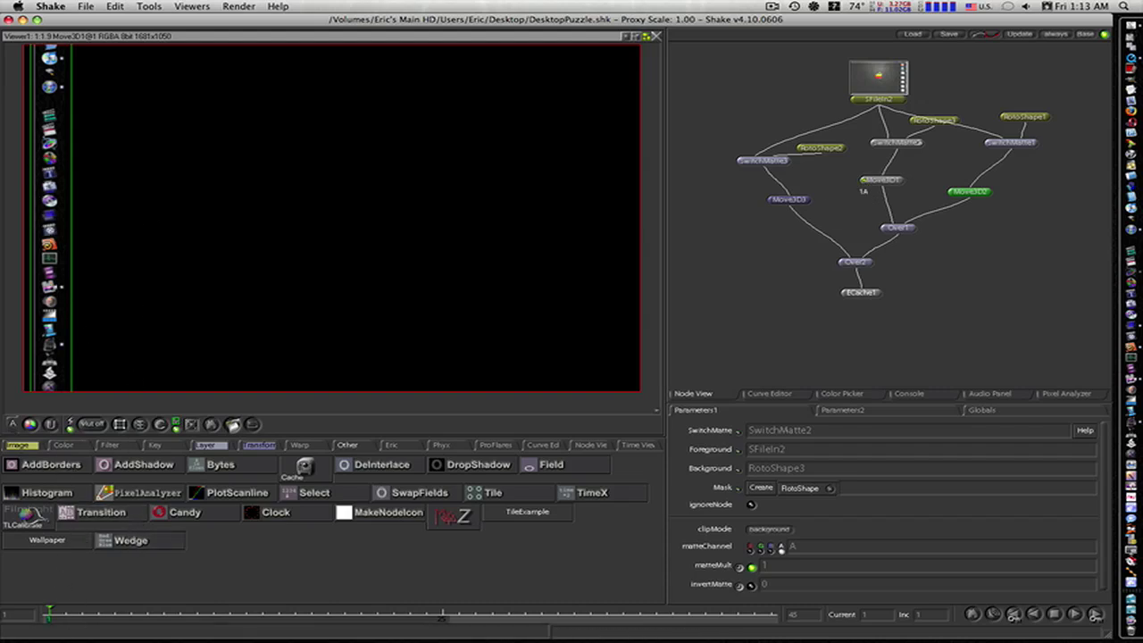
{"action": "left_click_drag", "start_coordinate": [64, 616], "coordinate": [442, 622]}
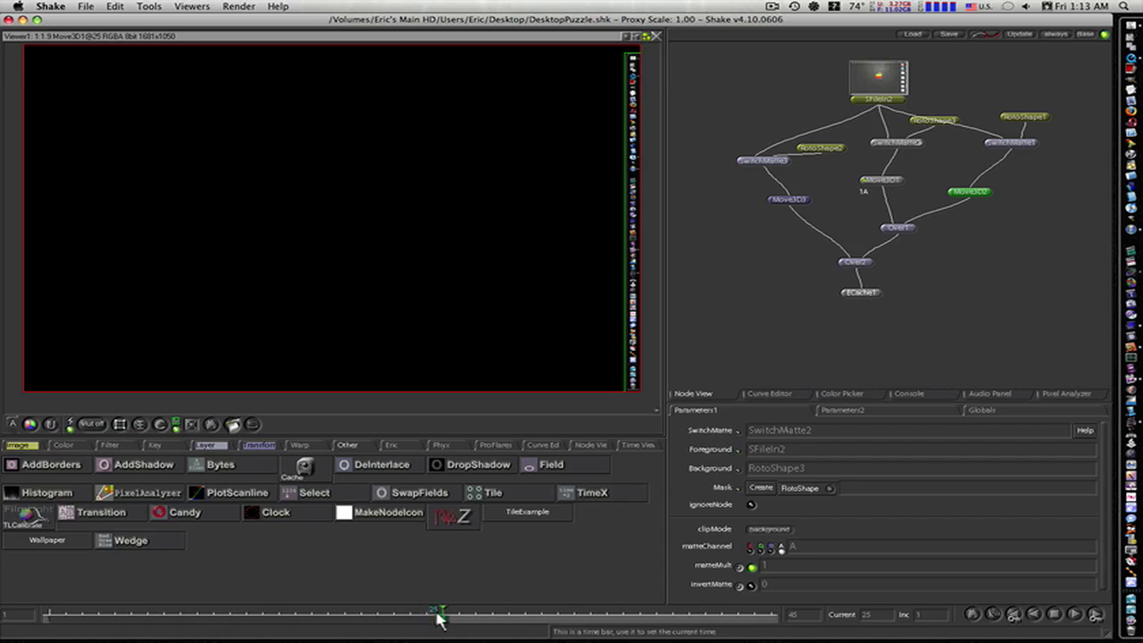
{"action": "mouse_move", "coordinate": [444, 616]}
{"action": "left_mouse_down"}
{"action": "mouse_move", "coordinate": [146, 606]}
{"action": "mouse_move", "coordinate": [446, 636]}
{"action": "left_mouse_up"}
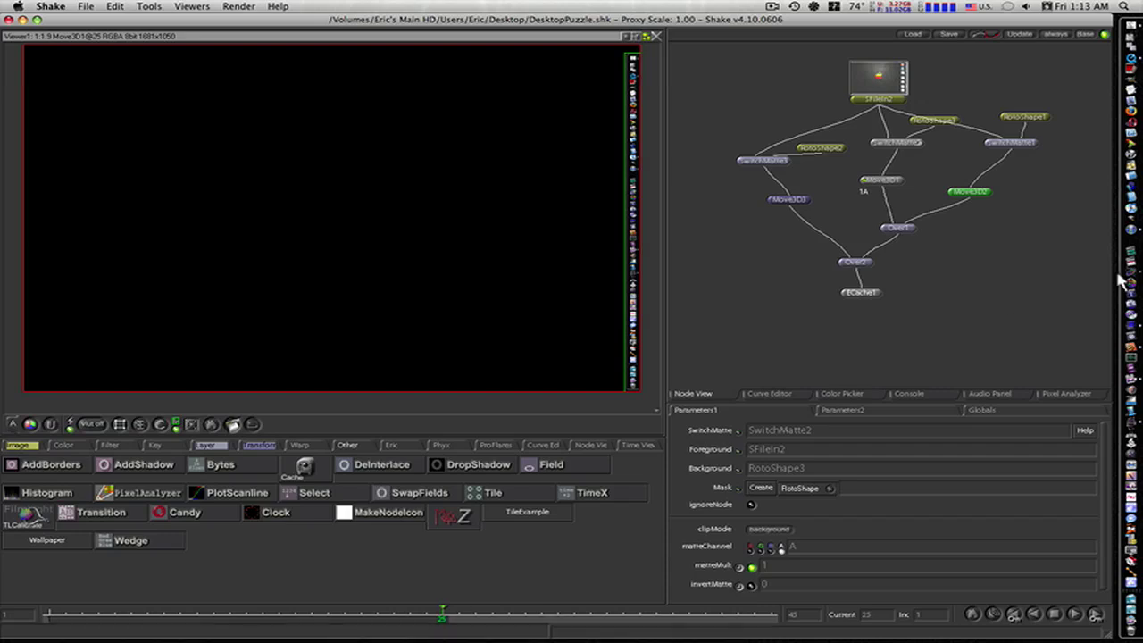
View the Move3D2 output and compare its desktop background piece at frame 1 and frame 25
{"action": "left_click", "coordinate": [953, 199]}
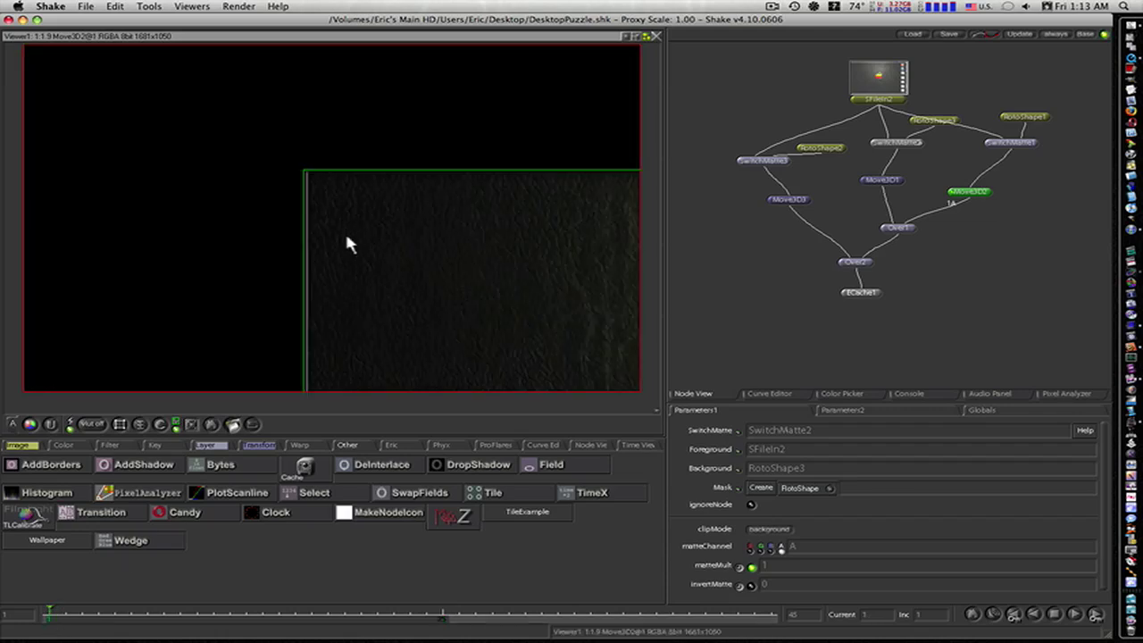
{"action": "key", "text": "F8"}
{"action": "left_click", "coordinate": [773, 347]}
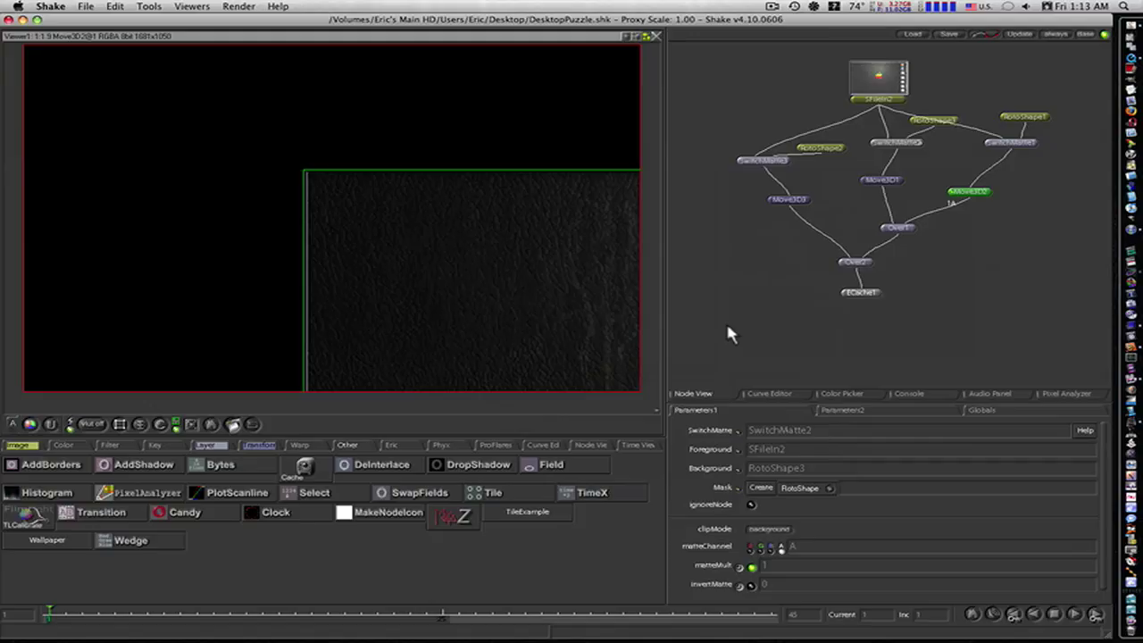
{"action": "left_click", "coordinate": [446, 623]}
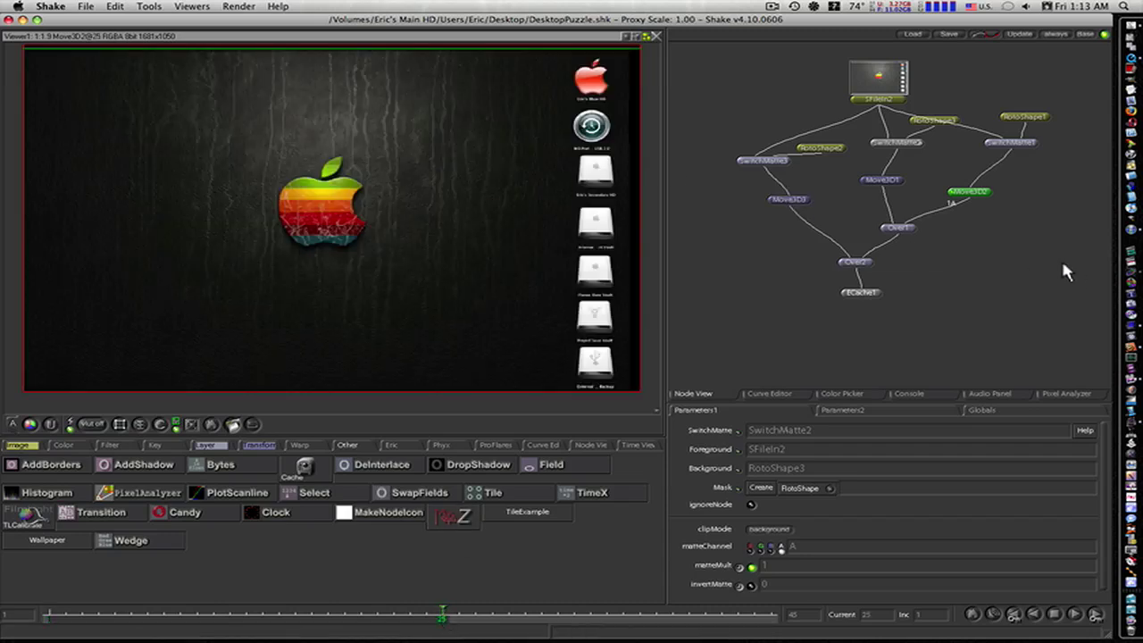
Reposition Move3D3, Move3D1 and Move3D2 so they sit roughly in one row above the Over nodes
{"action": "left_click_drag", "start_coordinate": [793, 198], "coordinate": [794, 192]}
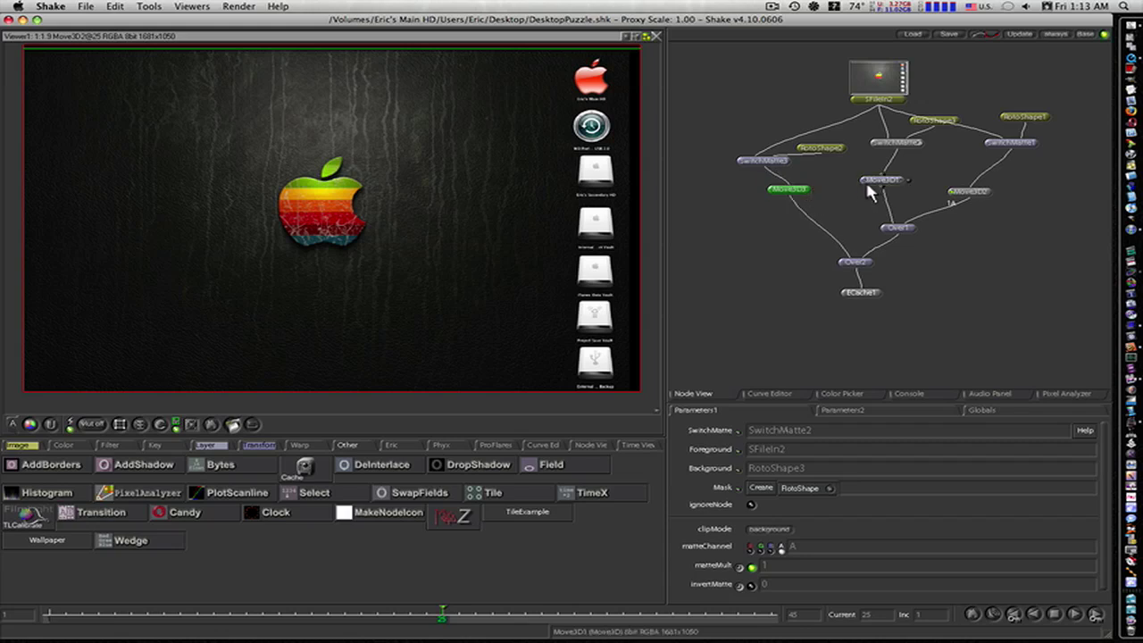
{"action": "left_click_drag", "start_coordinate": [884, 183], "coordinate": [870, 195]}
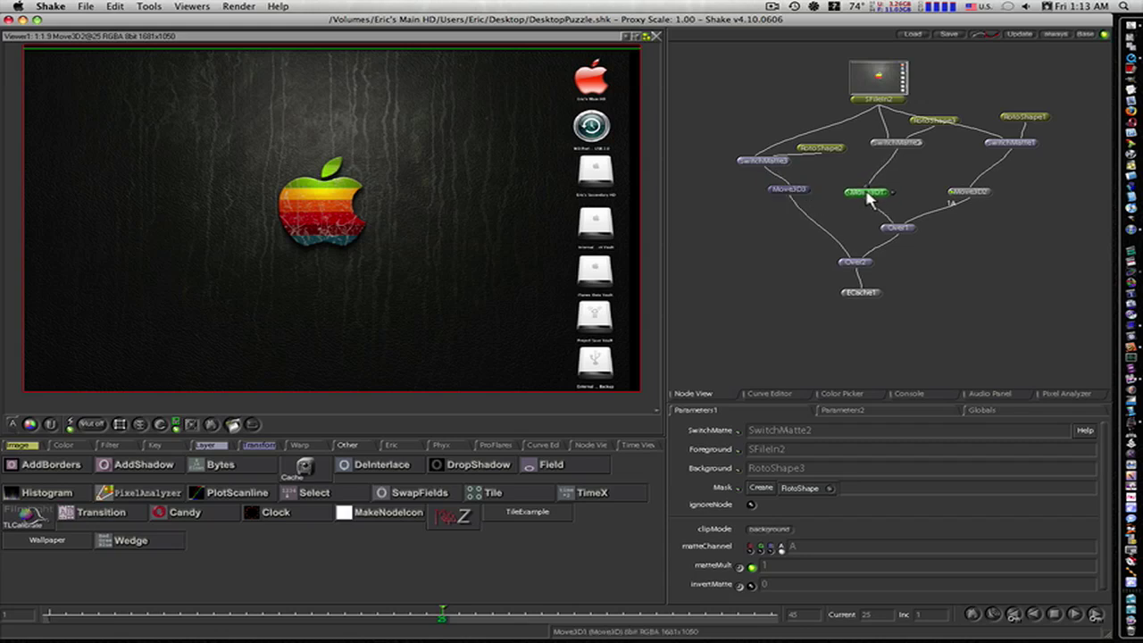
{"action": "left_click", "coordinate": [972, 198]}
{"action": "left_click_drag", "start_coordinate": [969, 192], "coordinate": [972, 197]}
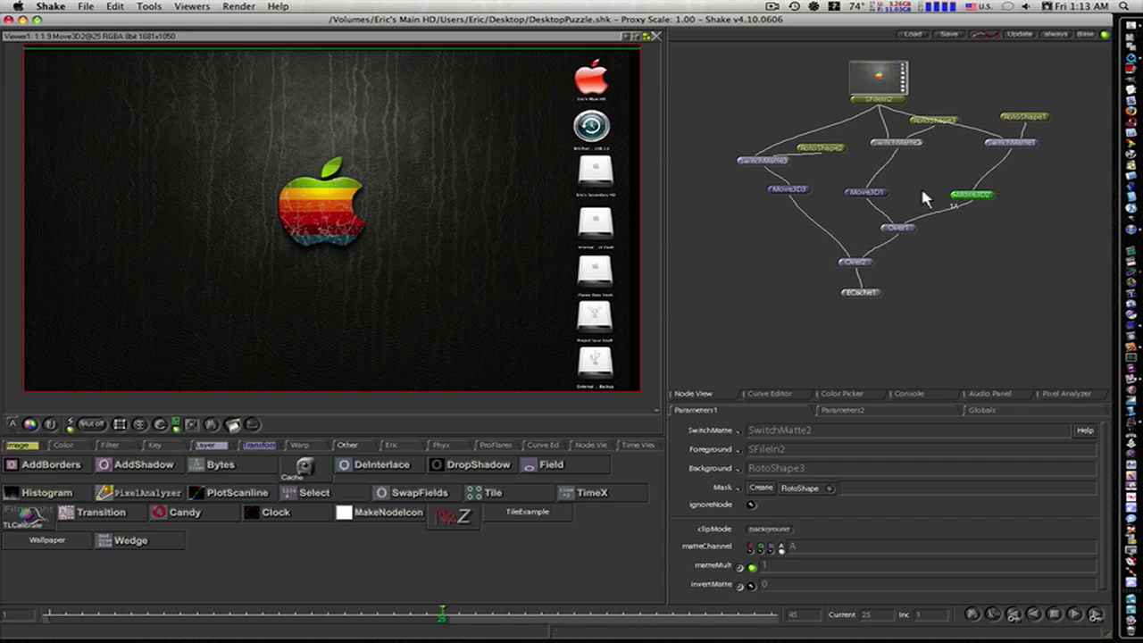
Compare the Move3D1 and Move3D2 outputs, and move Over1 beneath Move3D2 to view the two pieces combined
{"action": "left_click", "coordinate": [850, 195]}
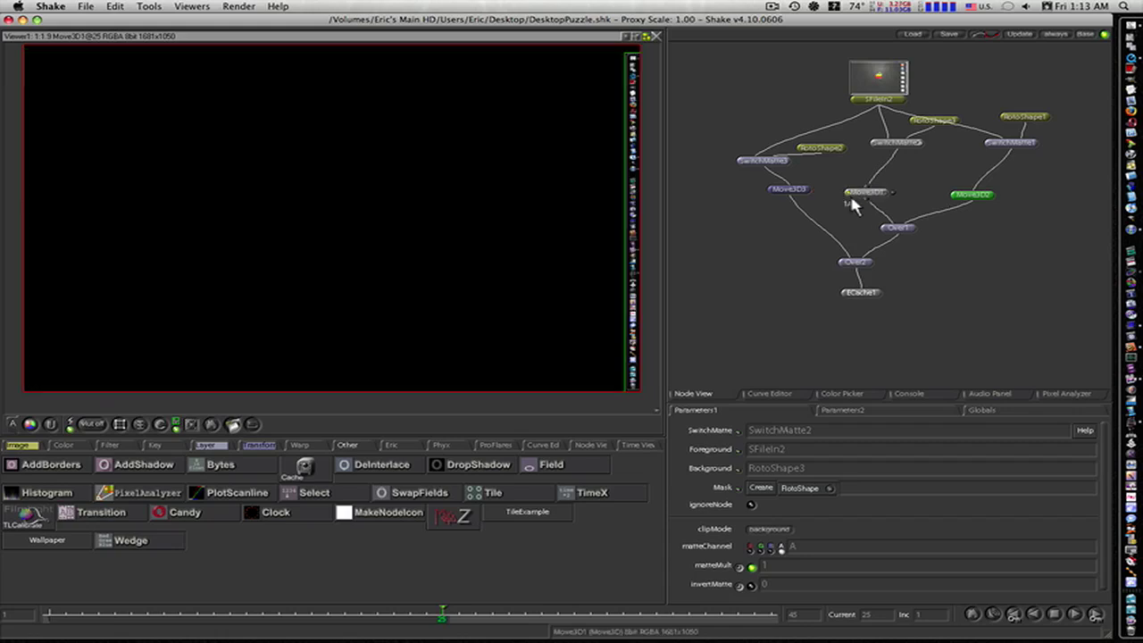
{"action": "left_click", "coordinate": [947, 200]}
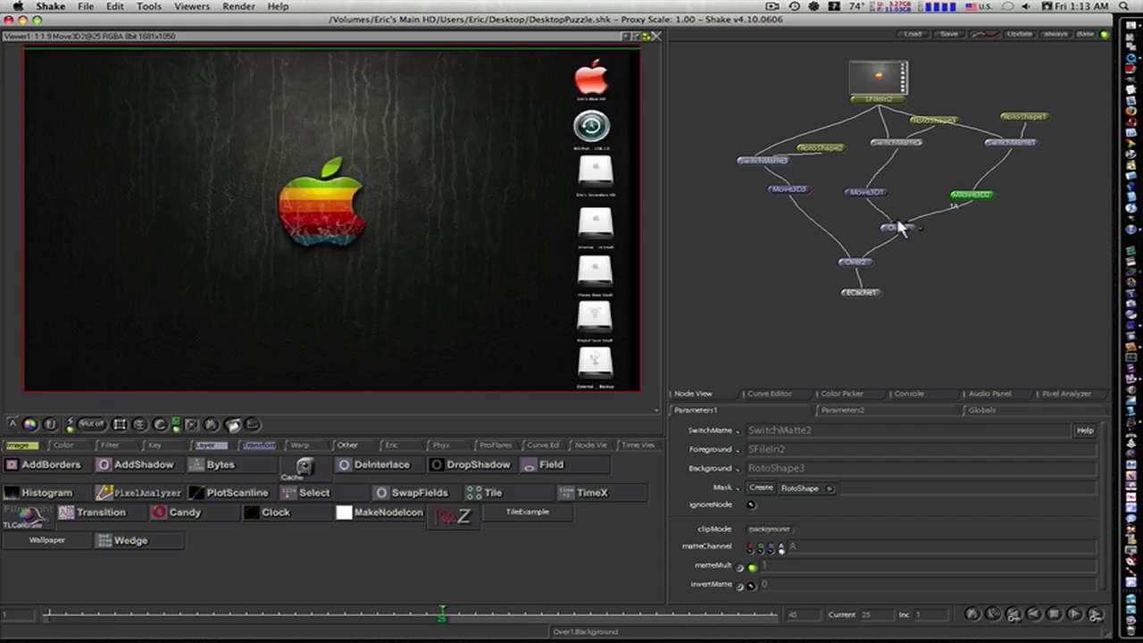
{"action": "left_click_drag", "start_coordinate": [890, 229], "coordinate": [951, 232]}
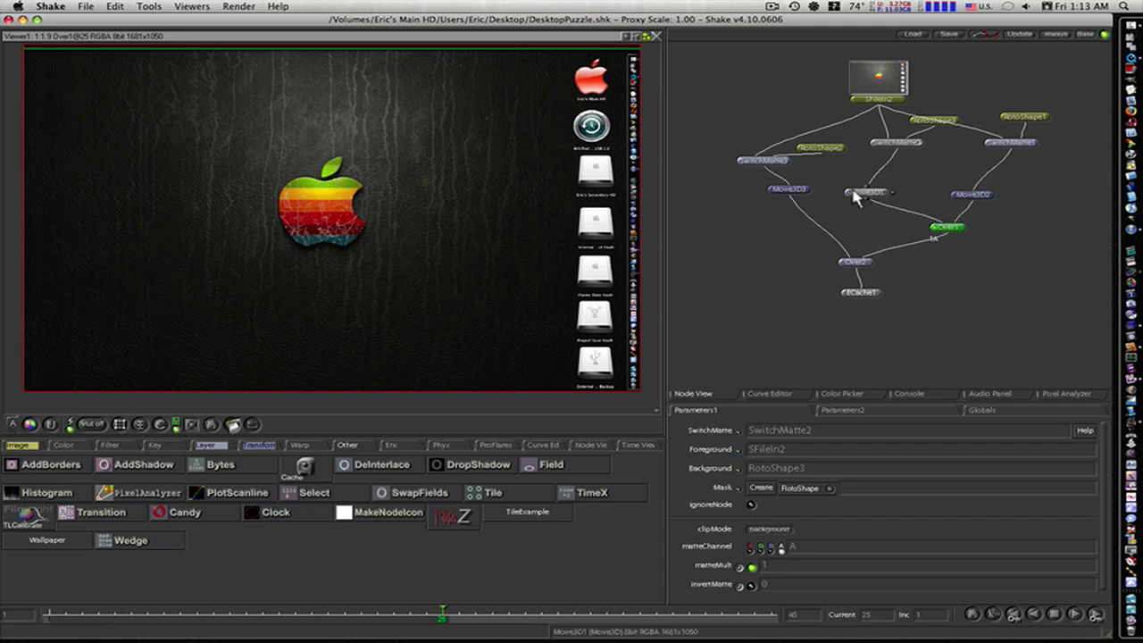
View the Move3D3, Over1 and Over2 outputs at frame 25 to follow how the menu bar is composited
{"action": "left_click", "coordinate": [782, 192]}
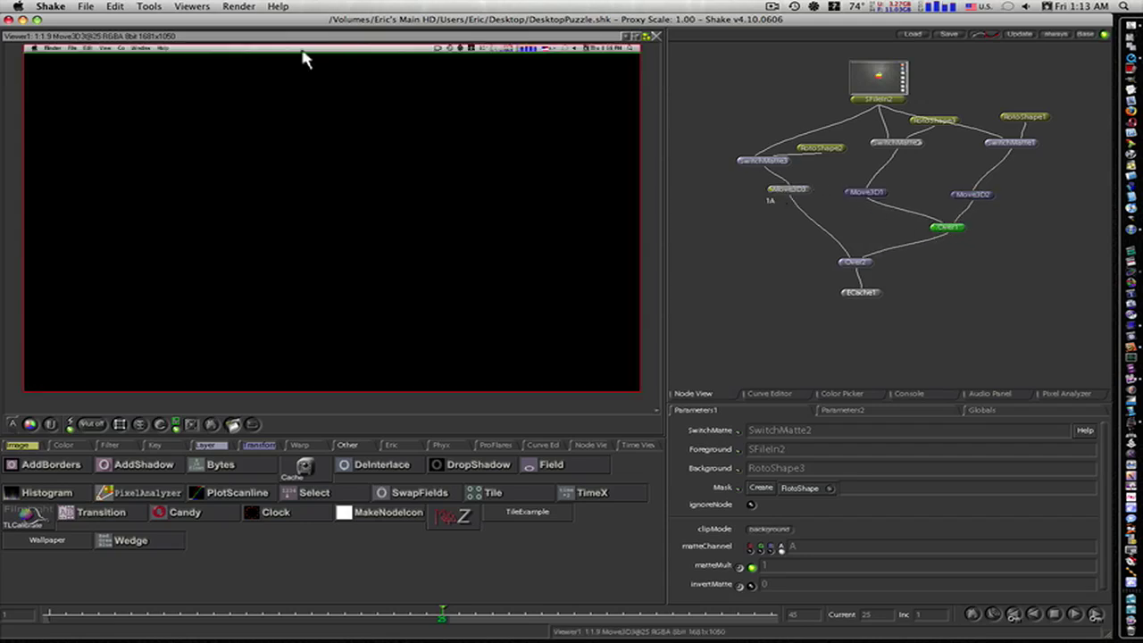
{"action": "left_click", "coordinate": [943, 229]}
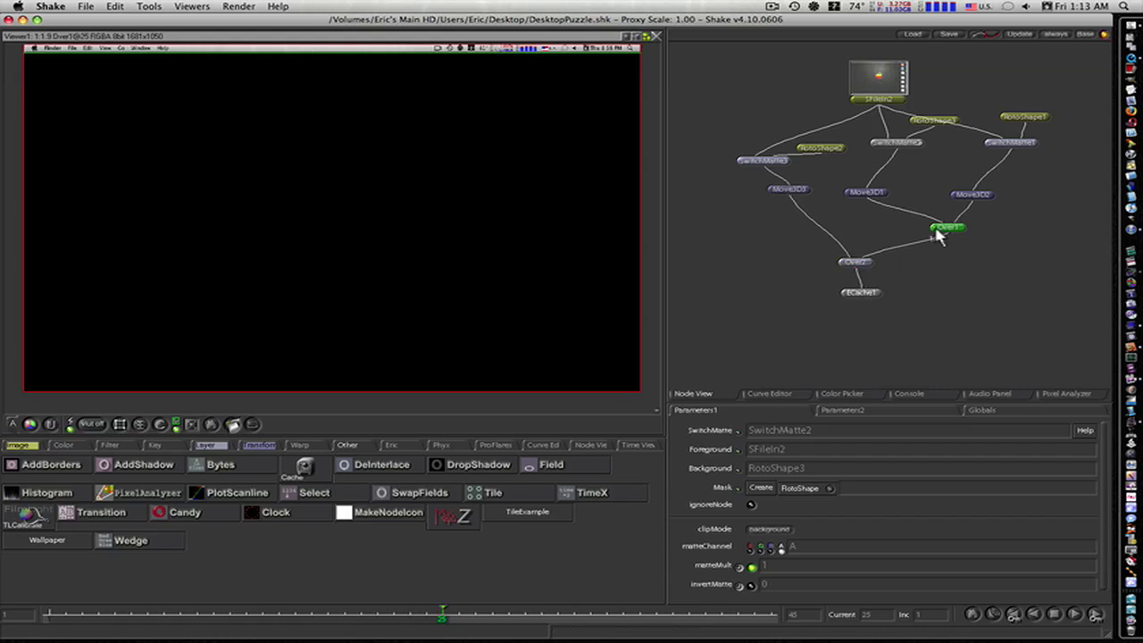
{"action": "left_click", "coordinate": [850, 262]}
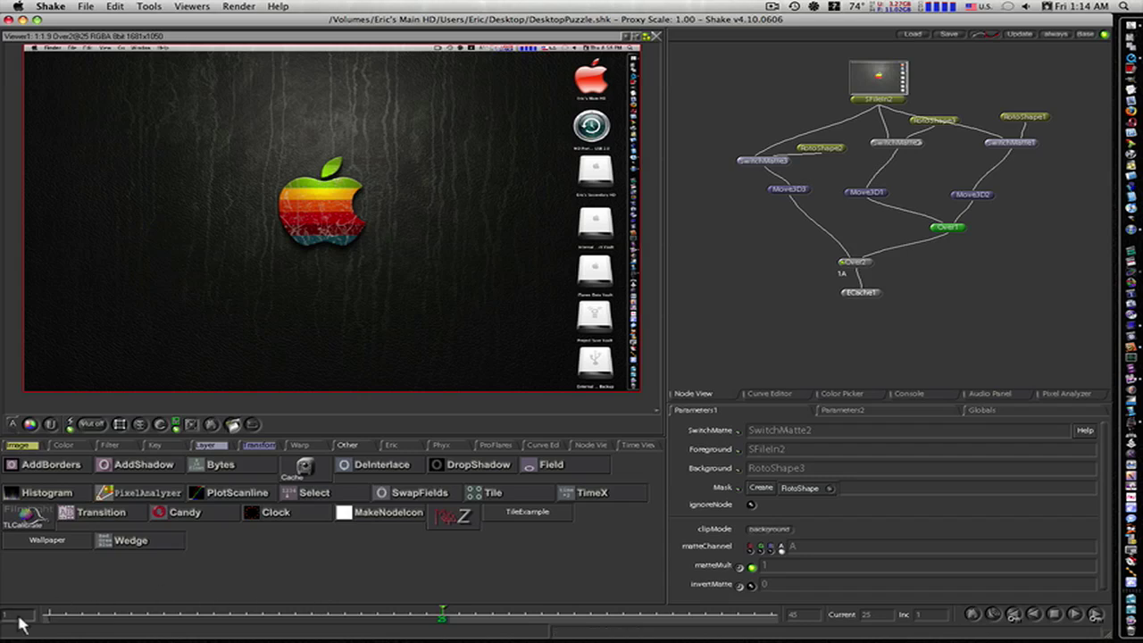
Step through the Over2 composite from frame 1 to frame 25 to examine all three pieces coming together
{"action": "left_click", "coordinate": [49, 616]}
{"action": "left_click", "coordinate": [65, 616]}
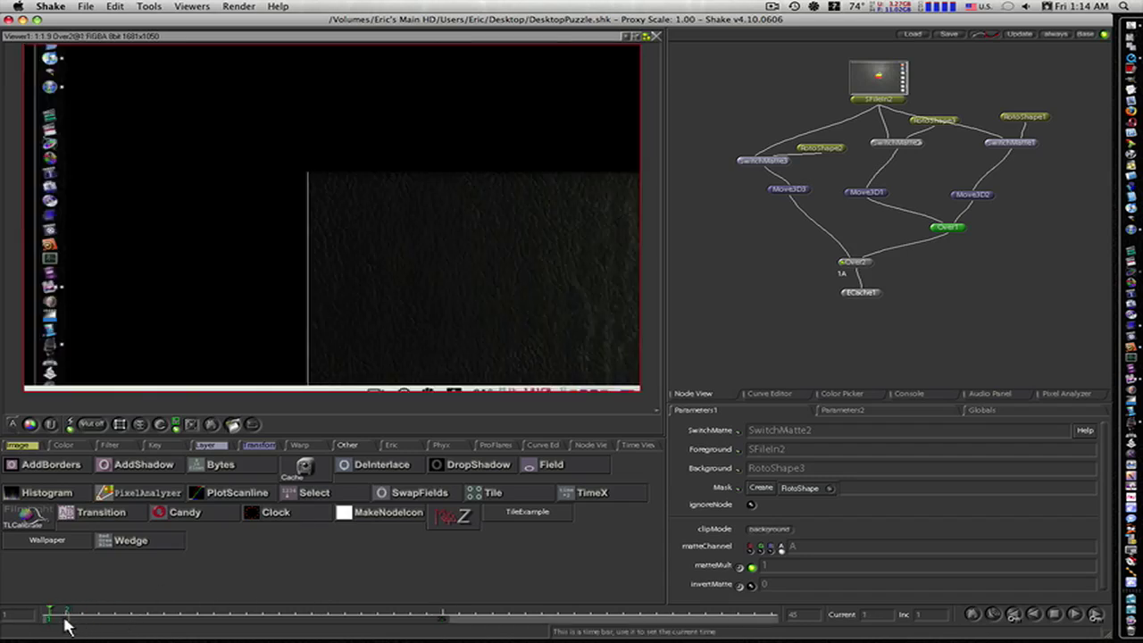
{"action": "left_click", "coordinate": [97, 616]}
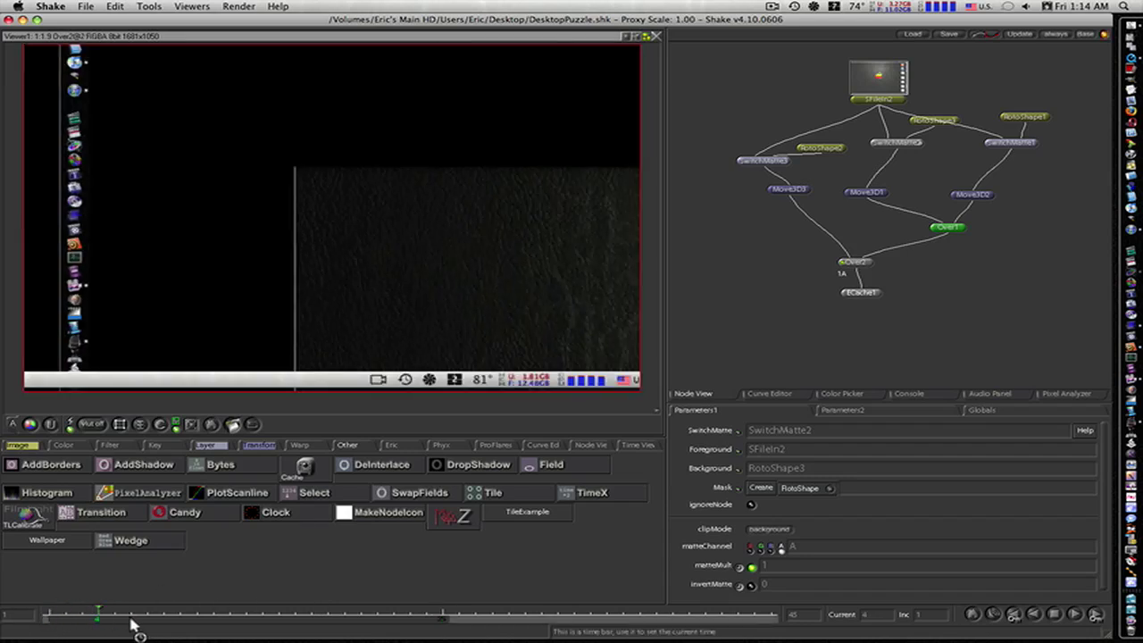
{"action": "left_click", "coordinate": [130, 616]}
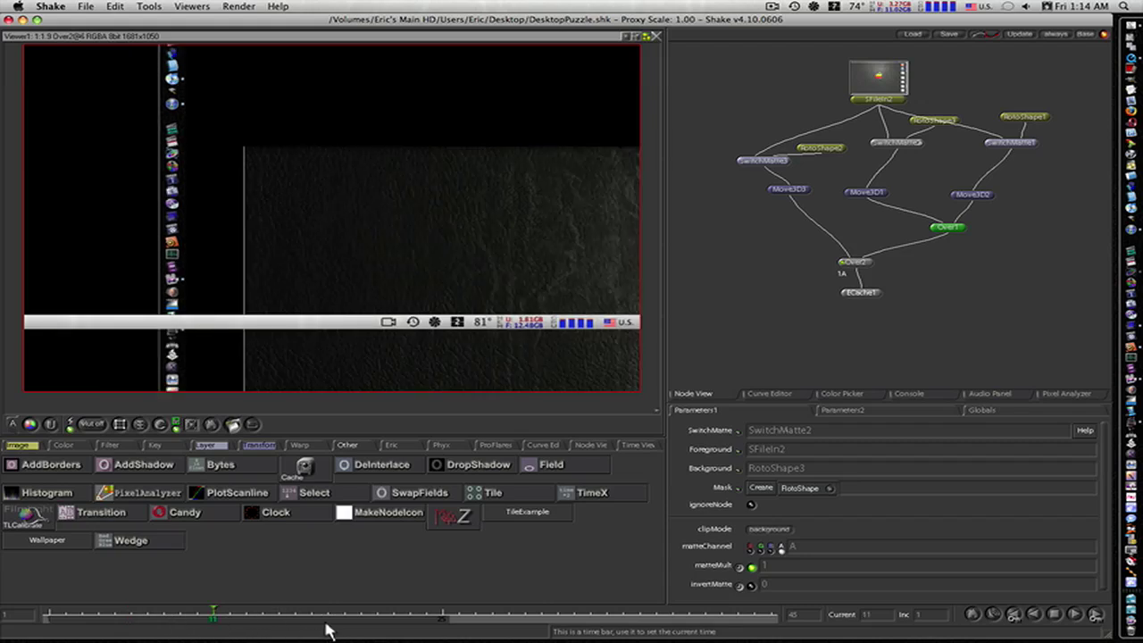
{"action": "left_click_drag", "start_coordinate": [330, 616], "coordinate": [442, 618]}
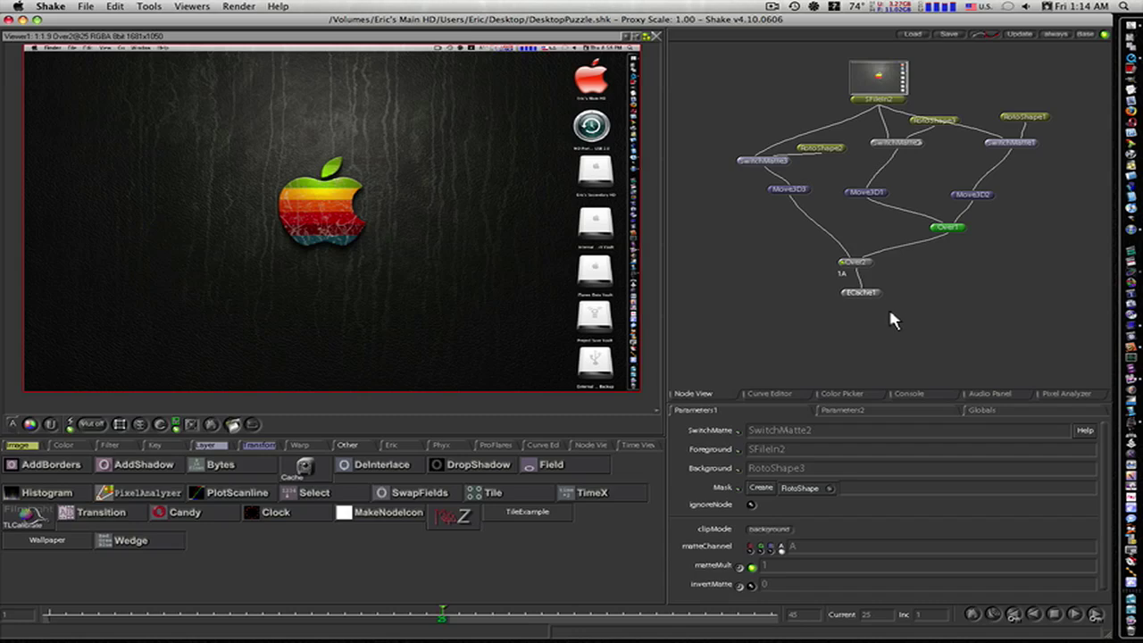
View the ECache1 output, play the cached animation forward and stop the playback
{"action": "left_click", "coordinate": [845, 294]}
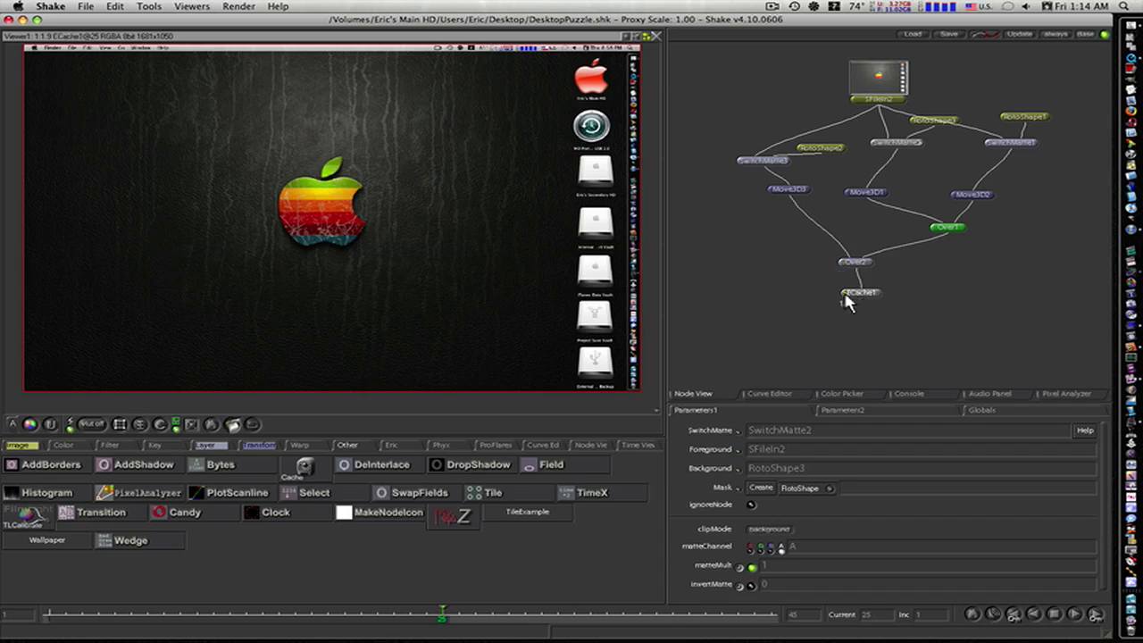
{"action": "mouse_move", "coordinate": [1141, 641]}
{"action": "left_click", "coordinate": [723, 326]}
{"action": "left_click", "coordinate": [1074, 614]}
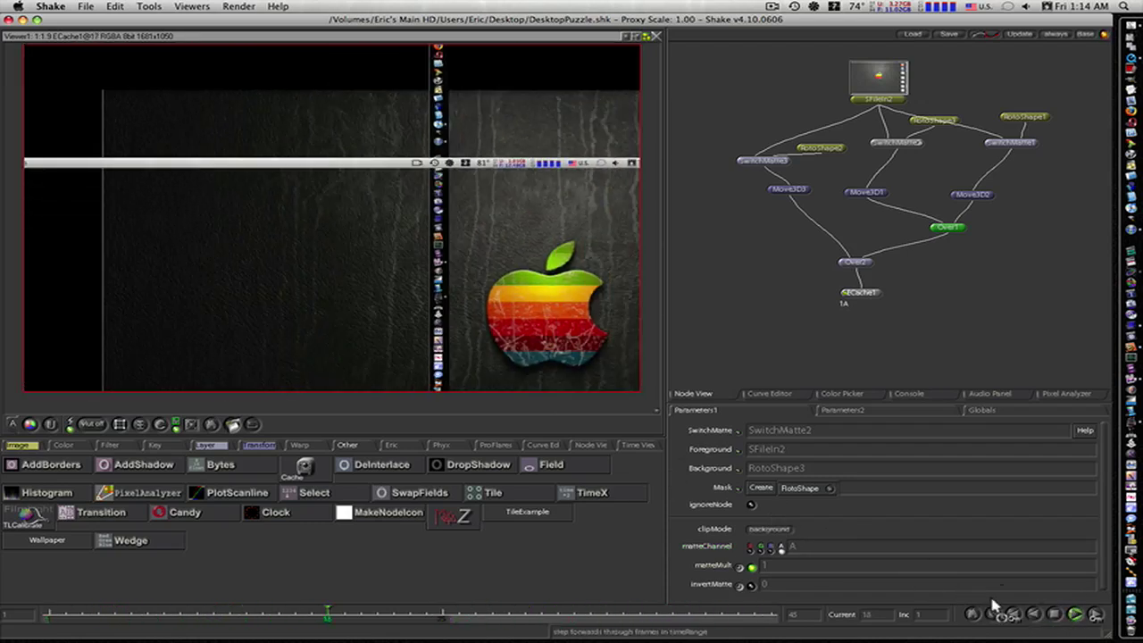
{"action": "left_click", "coordinate": [1045, 614]}
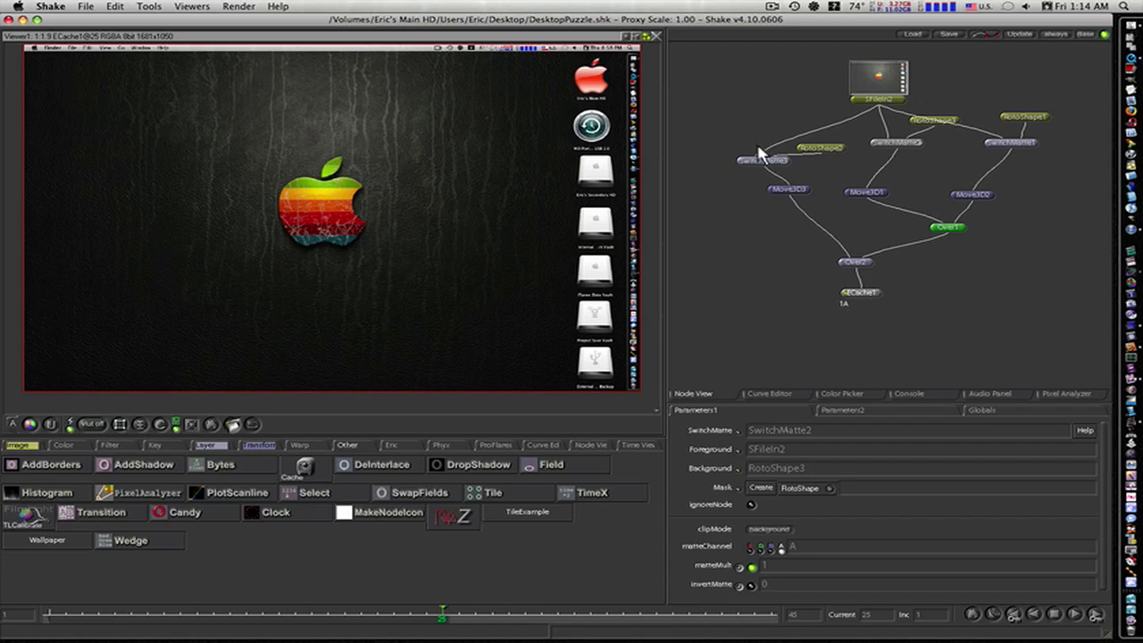
{"action": "left_click", "coordinate": [771, 6]}
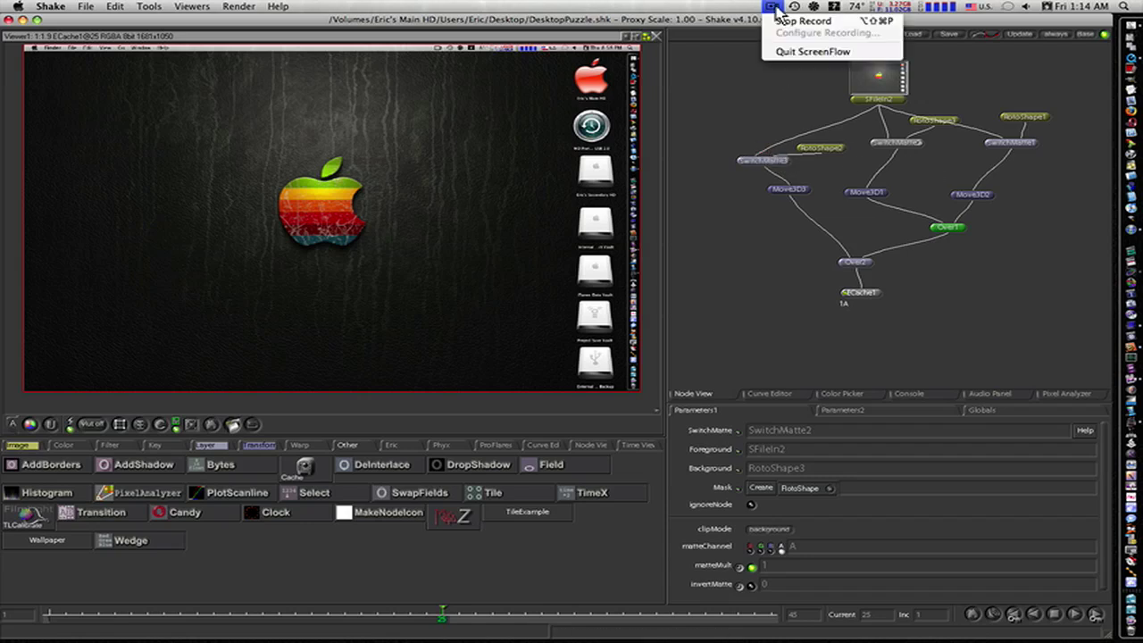